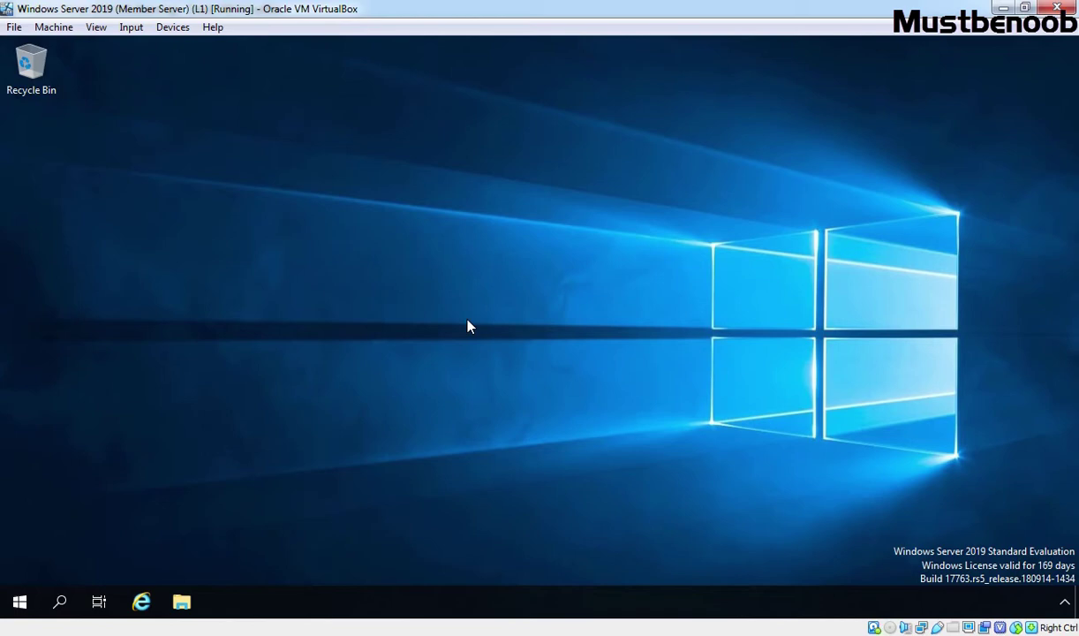
Step: Launch DNS Manager from Windows Administrative Tools on the member server
{"action": "left_click", "coordinate": [20, 600]}
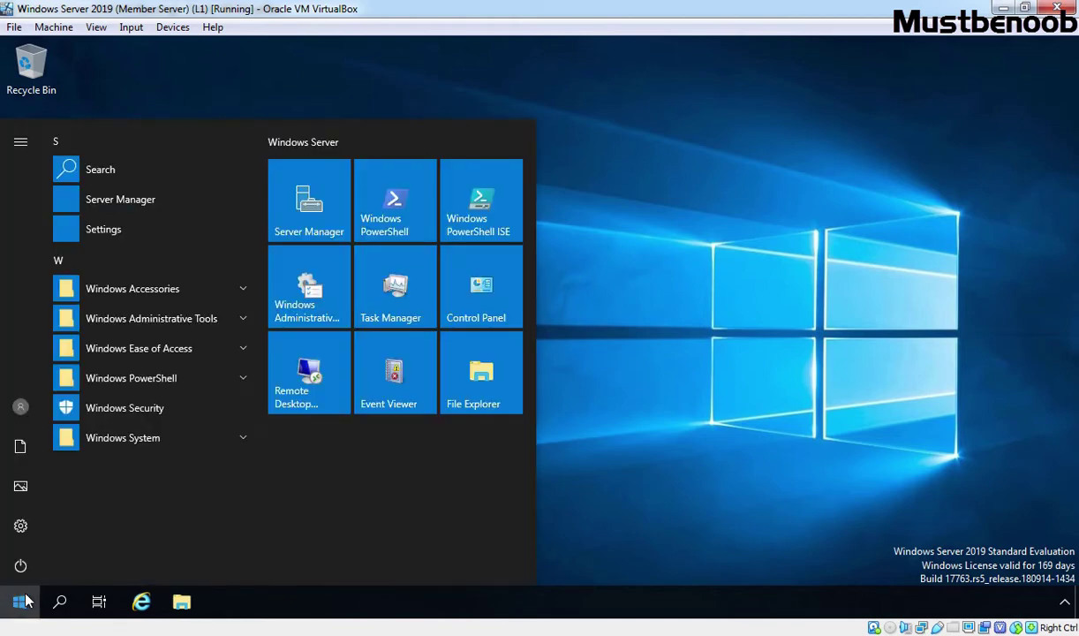
{"action": "left_click", "coordinate": [311, 298]}
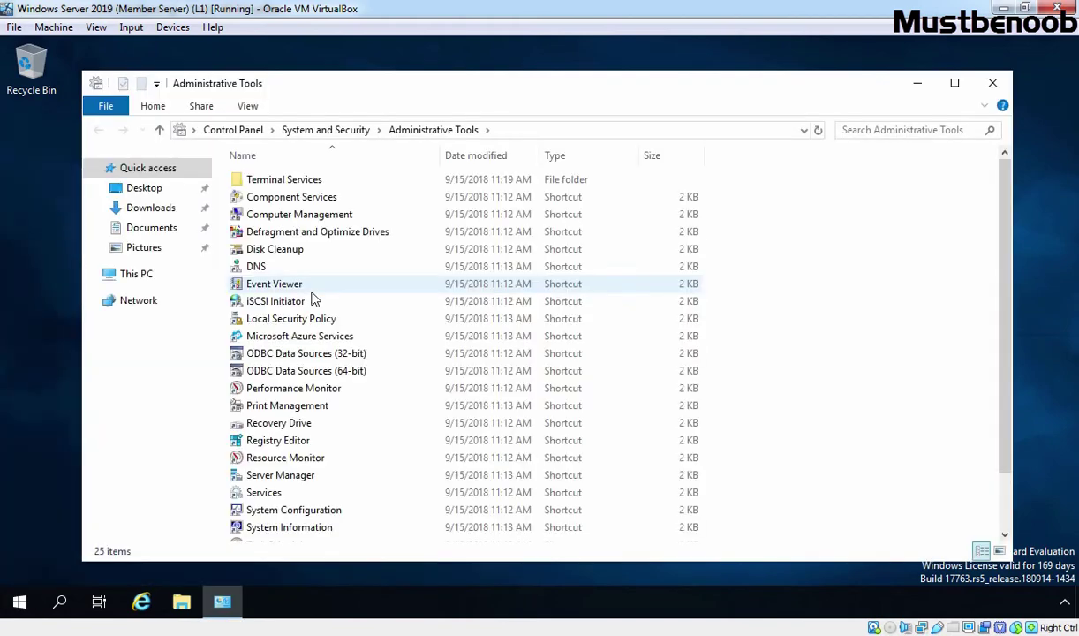
{"action": "left_click", "coordinate": [260, 267]}
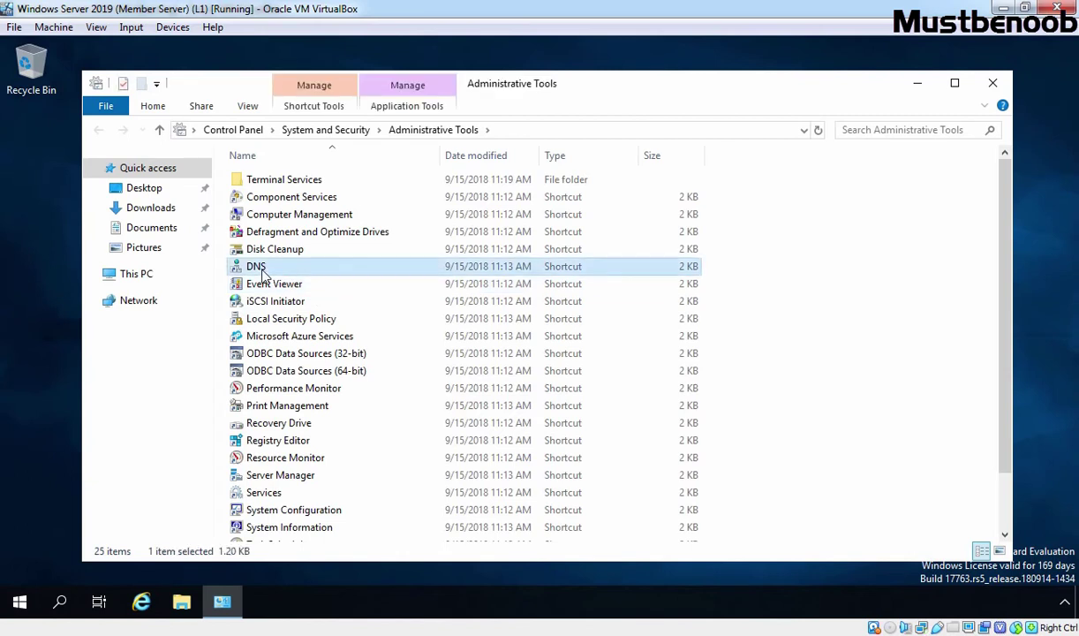
{"action": "double_click", "coordinate": [262, 270]}
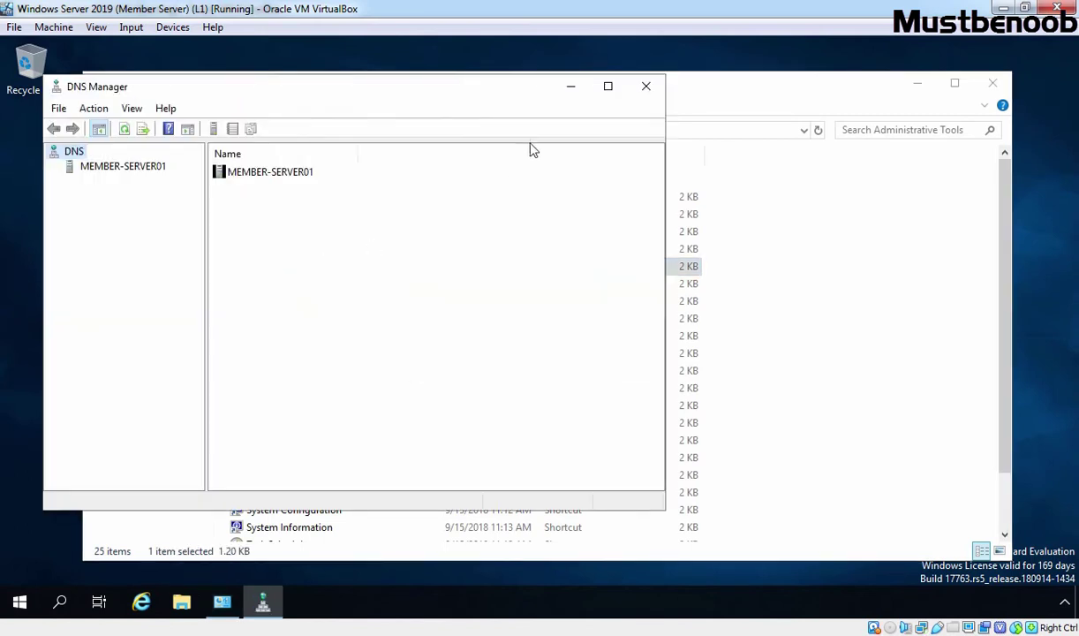
Step: Maximize DNS Manager and expand MEMBER-SERVER01 down to its empty Forward Lookup Zones
{"action": "left_click", "coordinate": [609, 85]}
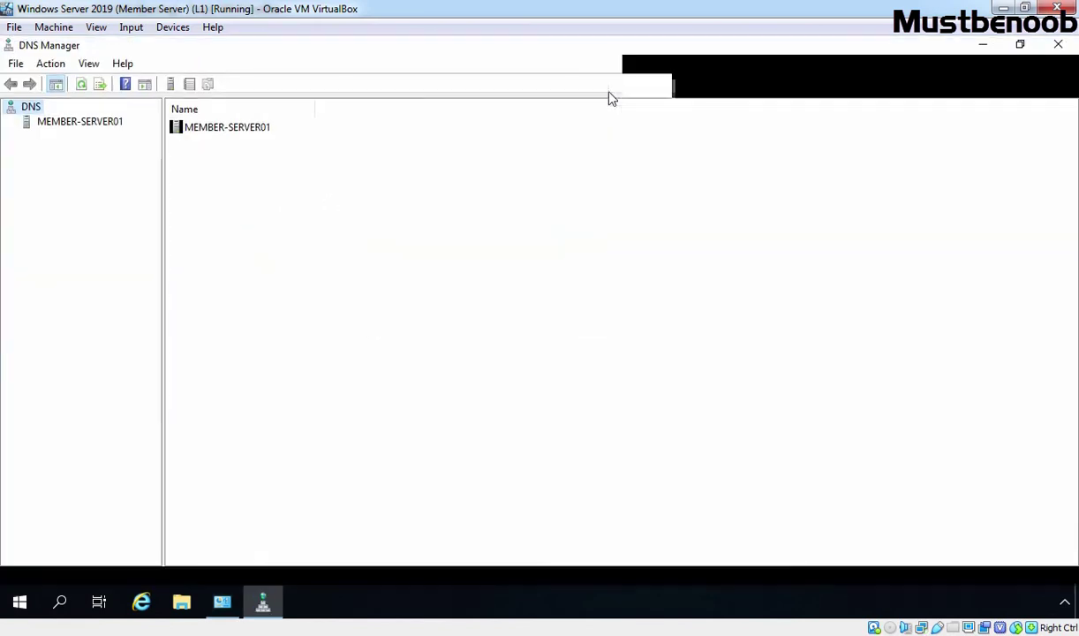
{"action": "left_click", "coordinate": [80, 126]}
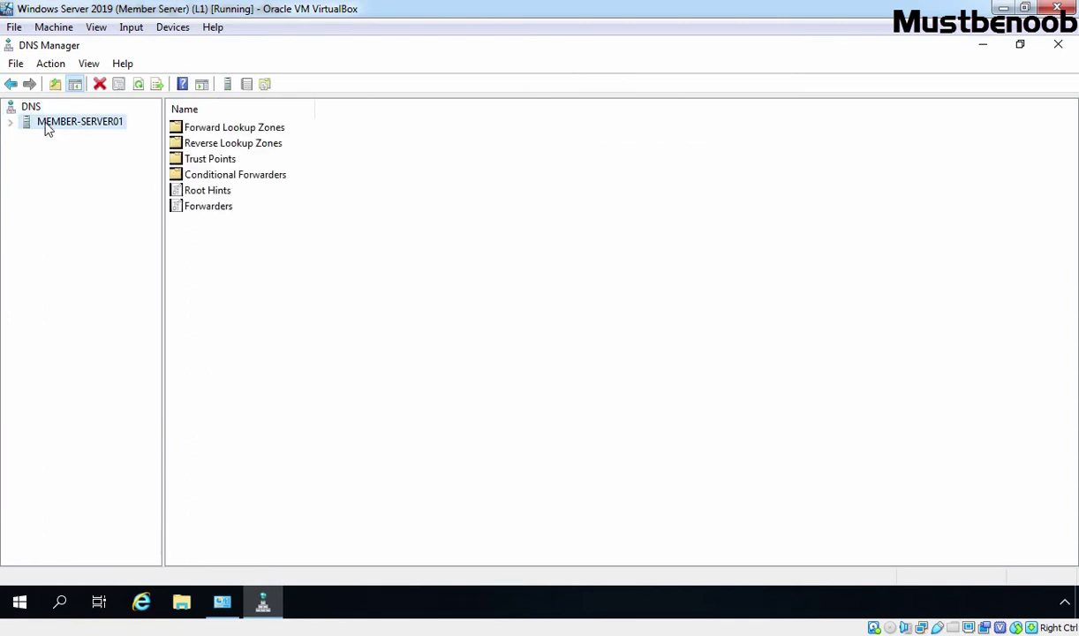
{"action": "double_click", "coordinate": [99, 128]}
{"action": "left_click", "coordinate": [99, 139]}
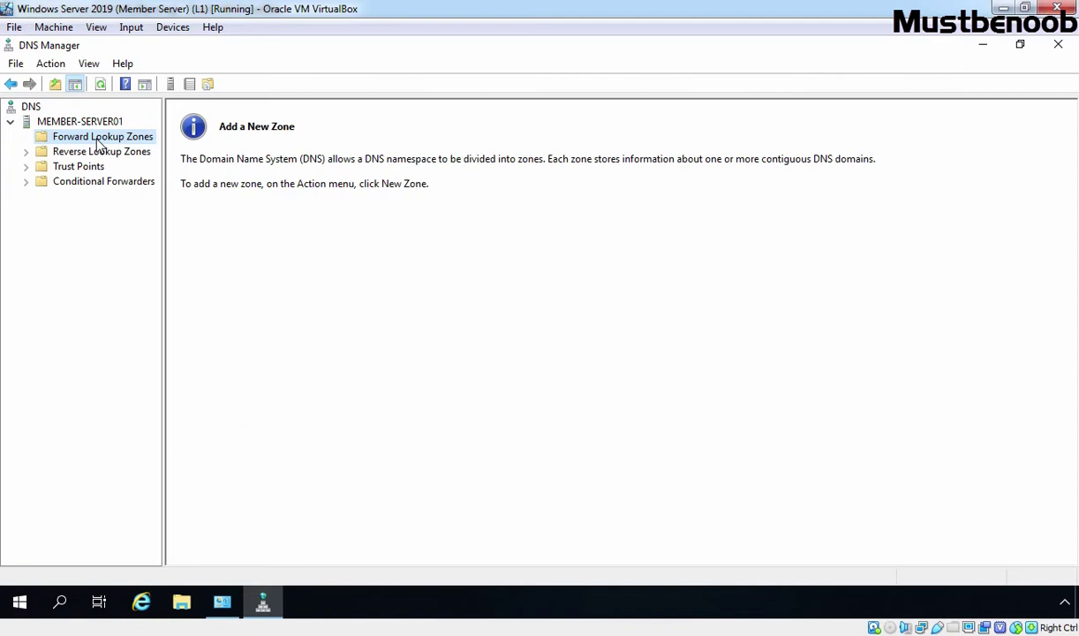
{"action": "right_click", "coordinate": [98, 141]}
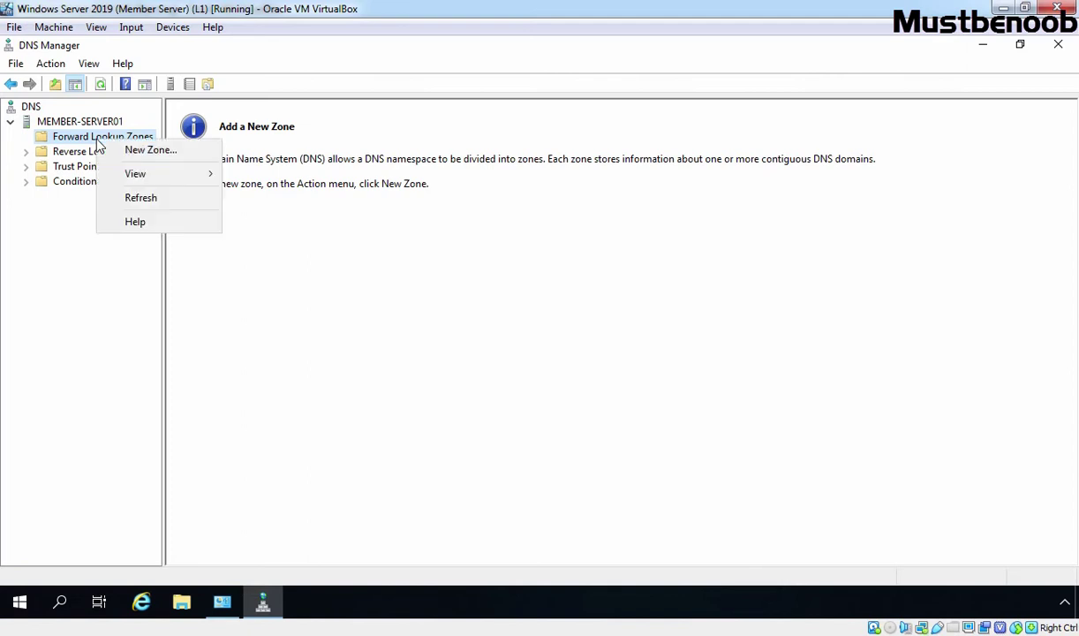
Step: Start a new Secondary zone named mustbenoob.lab in the New Zone Wizard
{"action": "left_click", "coordinate": [152, 150]}
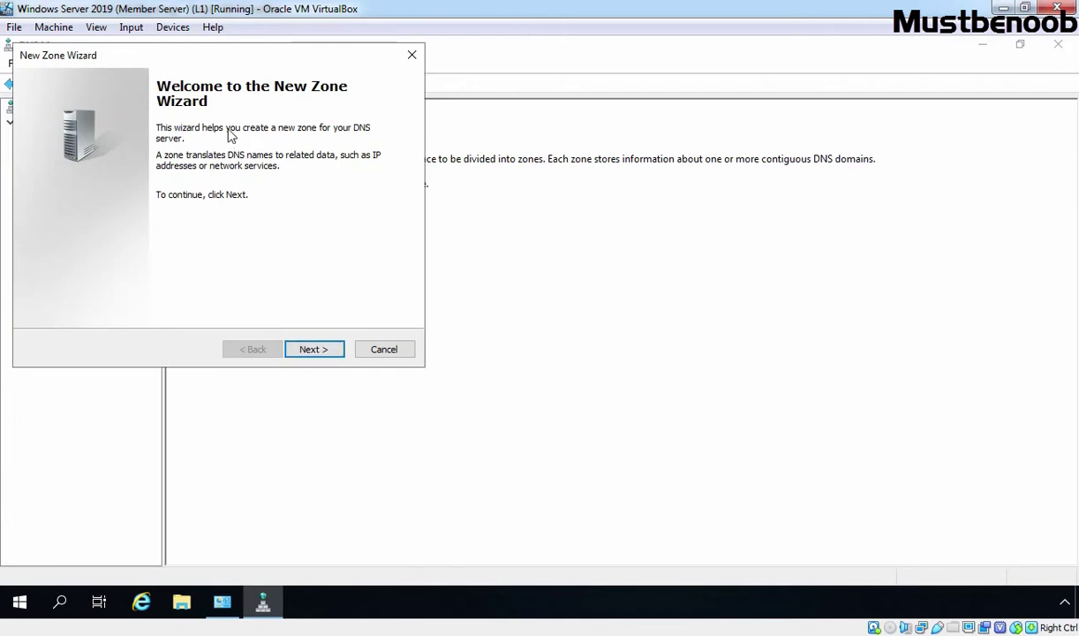
{"action": "left_click", "coordinate": [313, 351]}
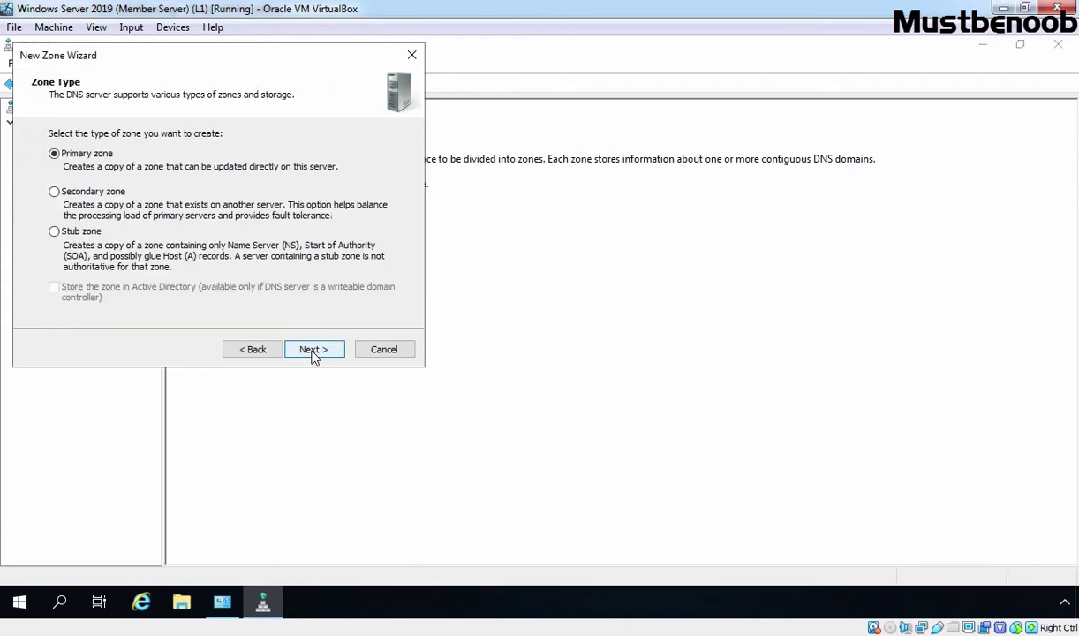
{"action": "left_click", "coordinate": [54, 192]}
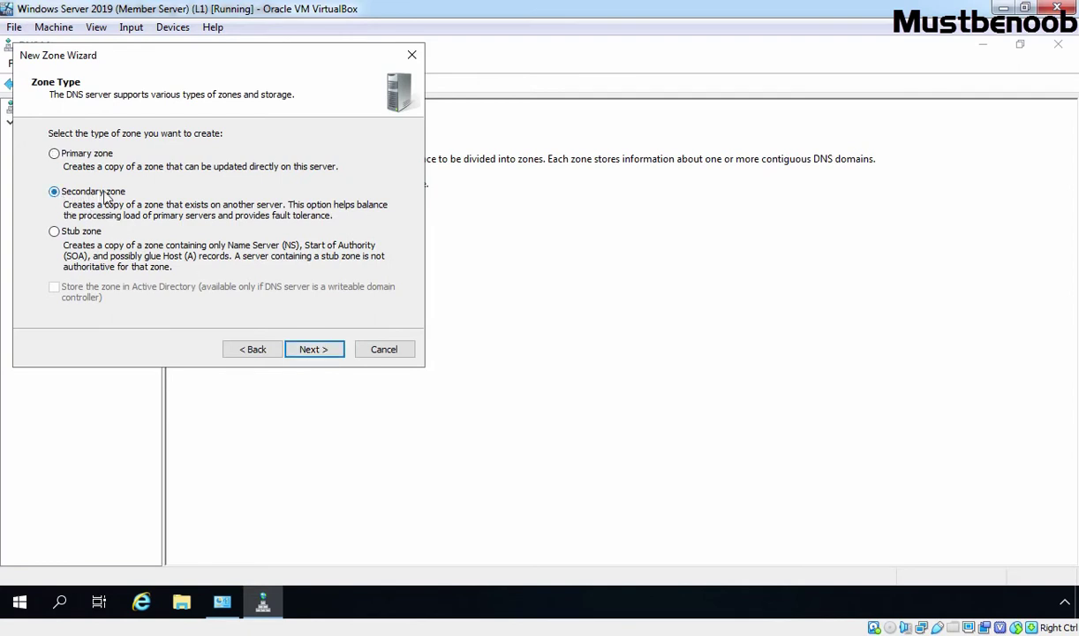
{"action": "left_click", "coordinate": [314, 349]}
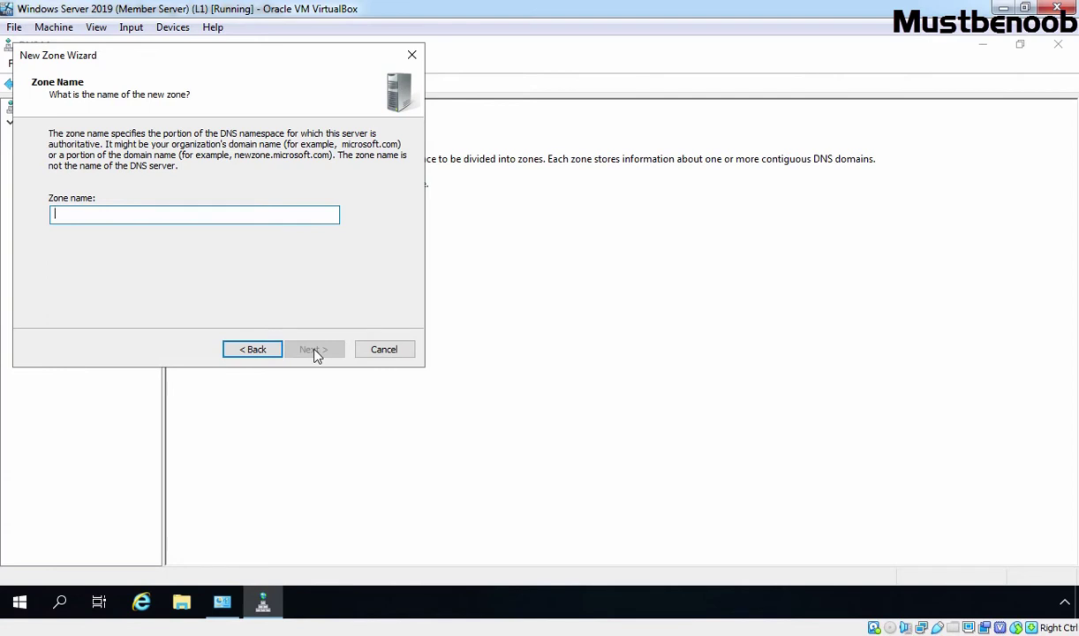
{"action": "type", "text": "must"}
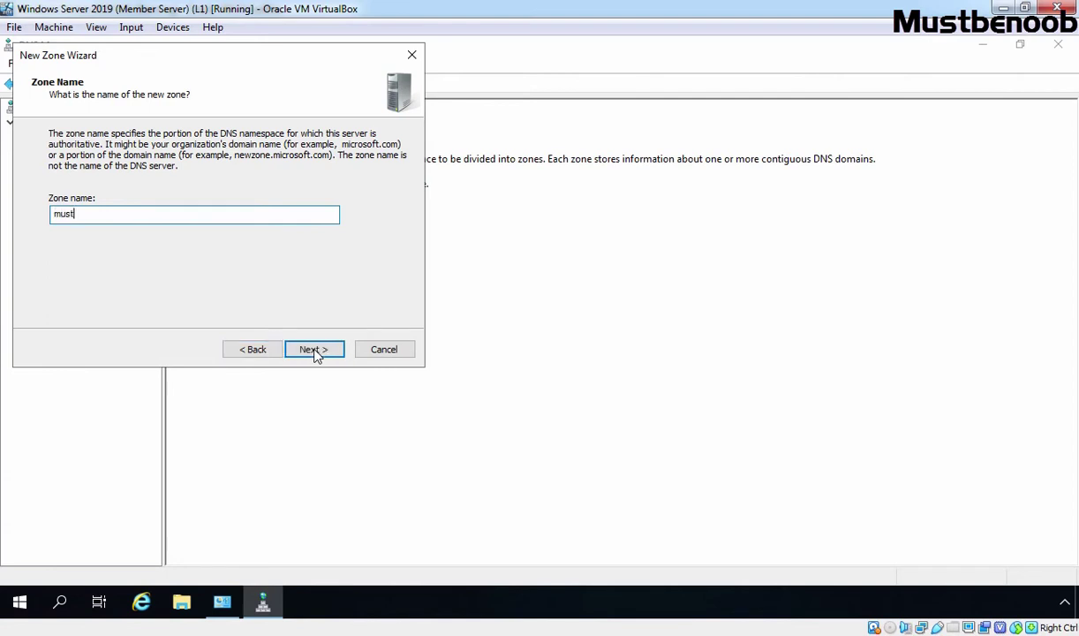
{"action": "type", "text": "benoob.lab"}
{"action": "left_click", "coordinate": [315, 351]}
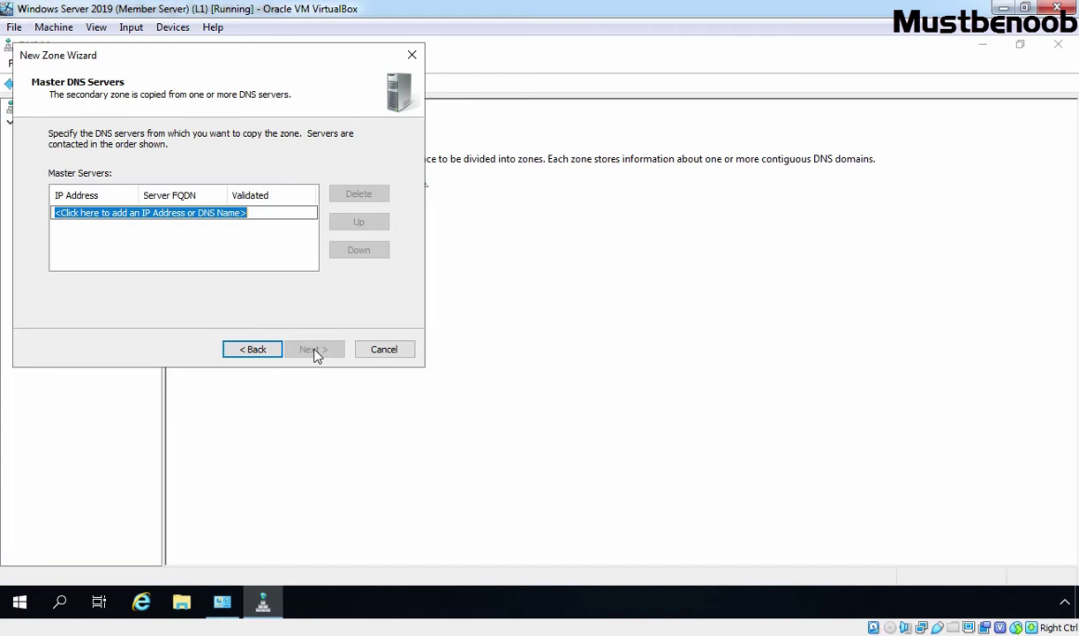
Step: Add 192.168.1.10 as the master server and finish the secondary zone wizard
{"action": "type", "text": "192.168.1.10"}
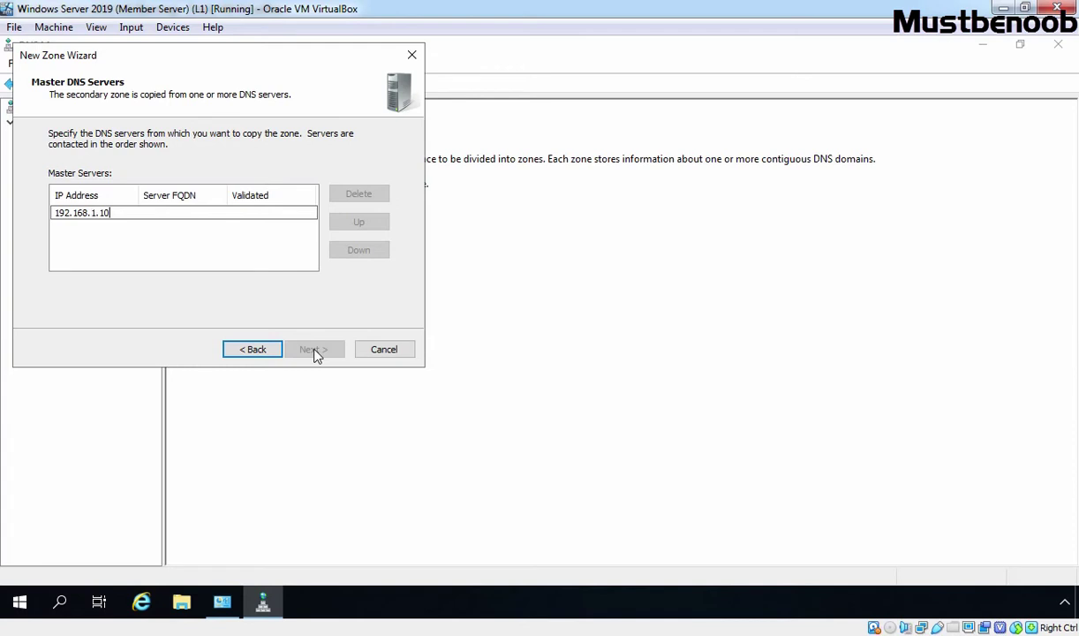
{"action": "key", "text": "Return"}
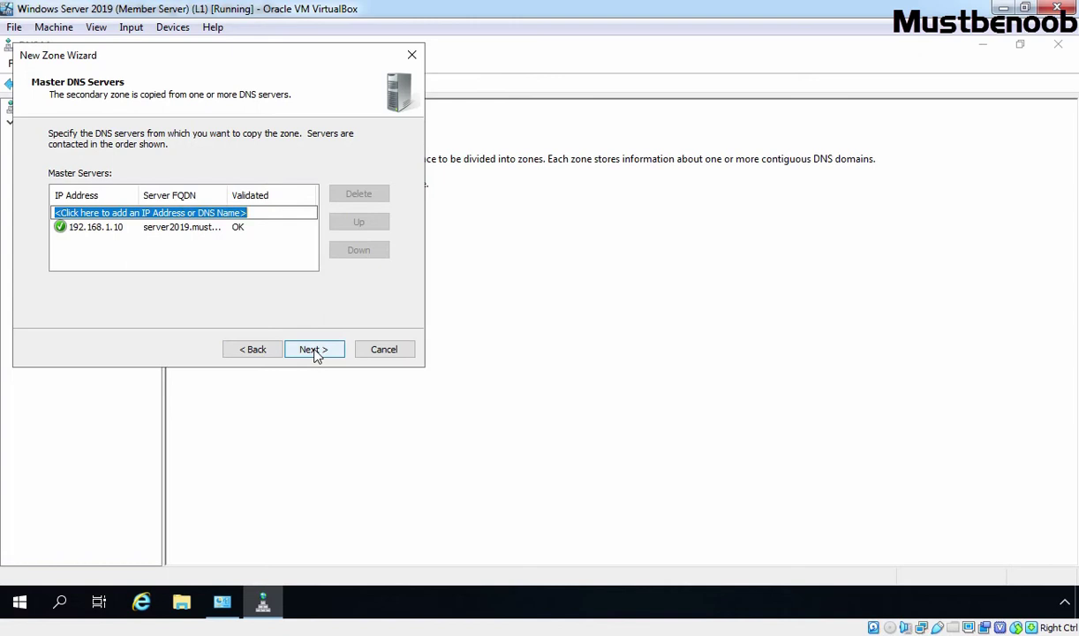
{"action": "double_click", "coordinate": [227, 195]}
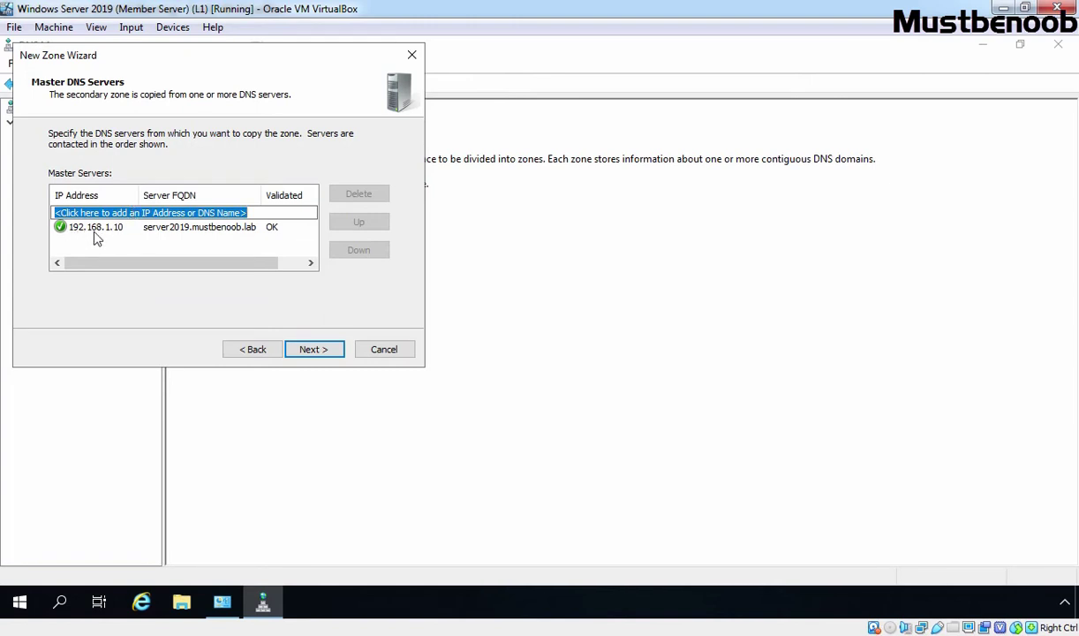
{"action": "left_click", "coordinate": [313, 350]}
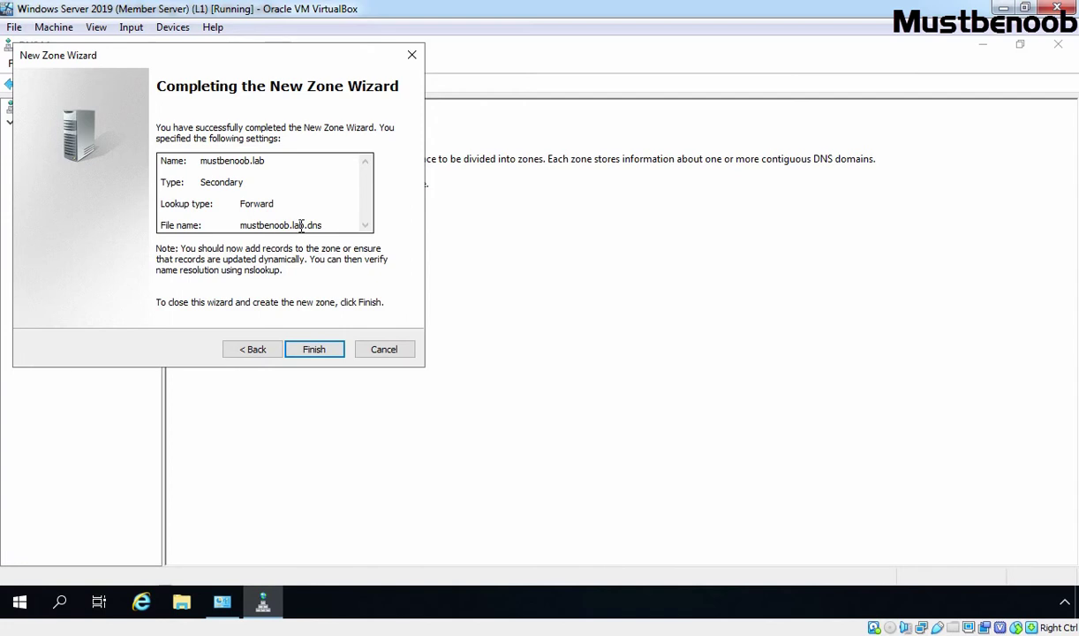
{"action": "left_click", "coordinate": [314, 351]}
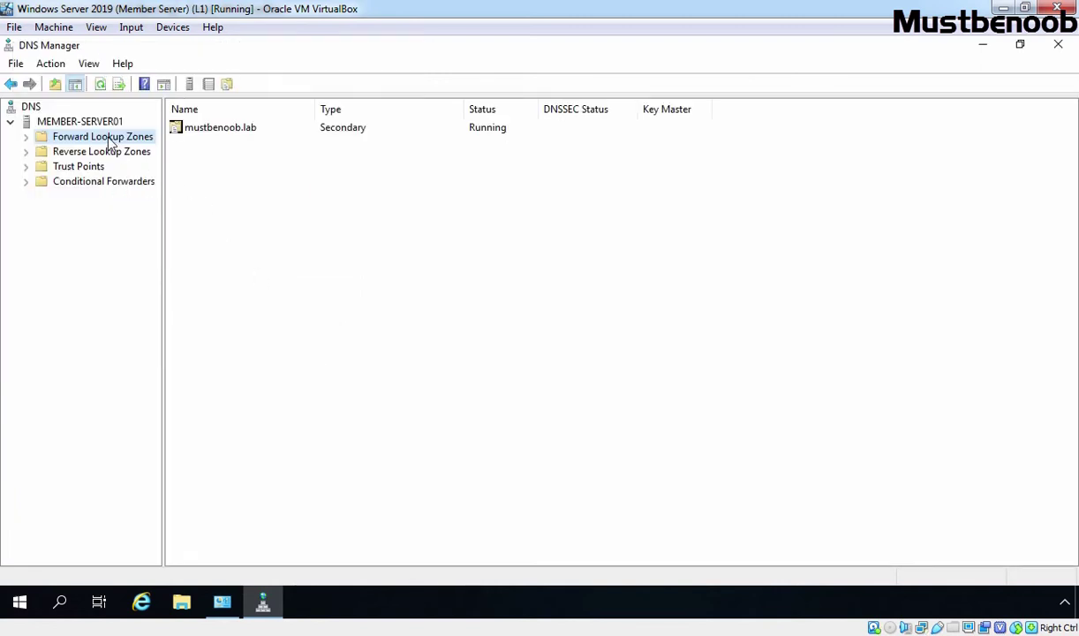
Step: Expand Forward Lookup Zones and select mustbenoob.lab, which reports the zone is not loaded
{"action": "double_click", "coordinate": [106, 136]}
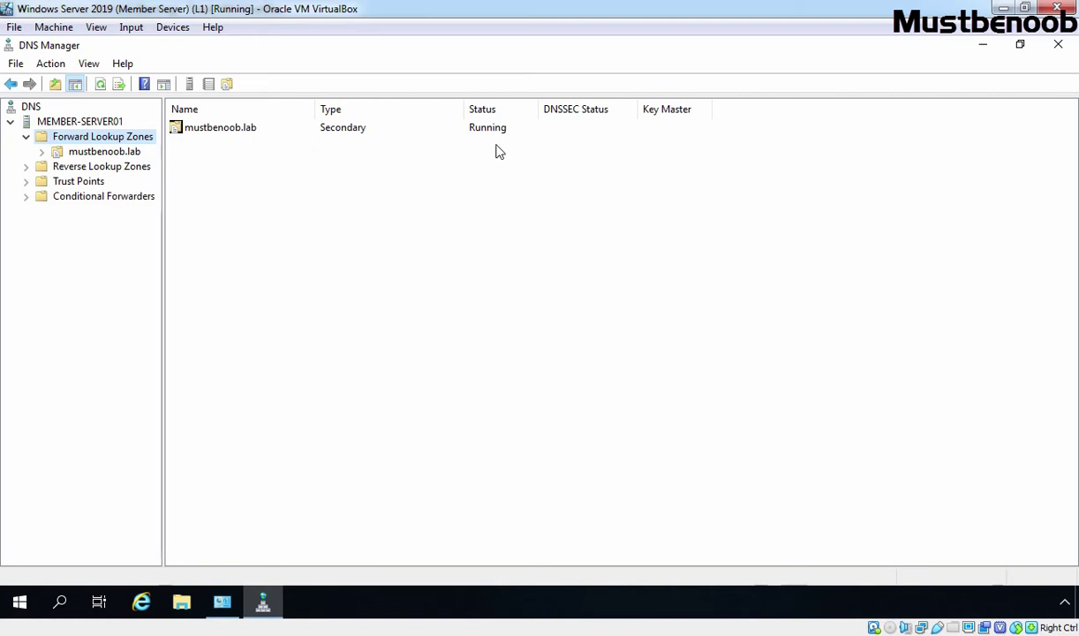
{"action": "left_click", "coordinate": [90, 153]}
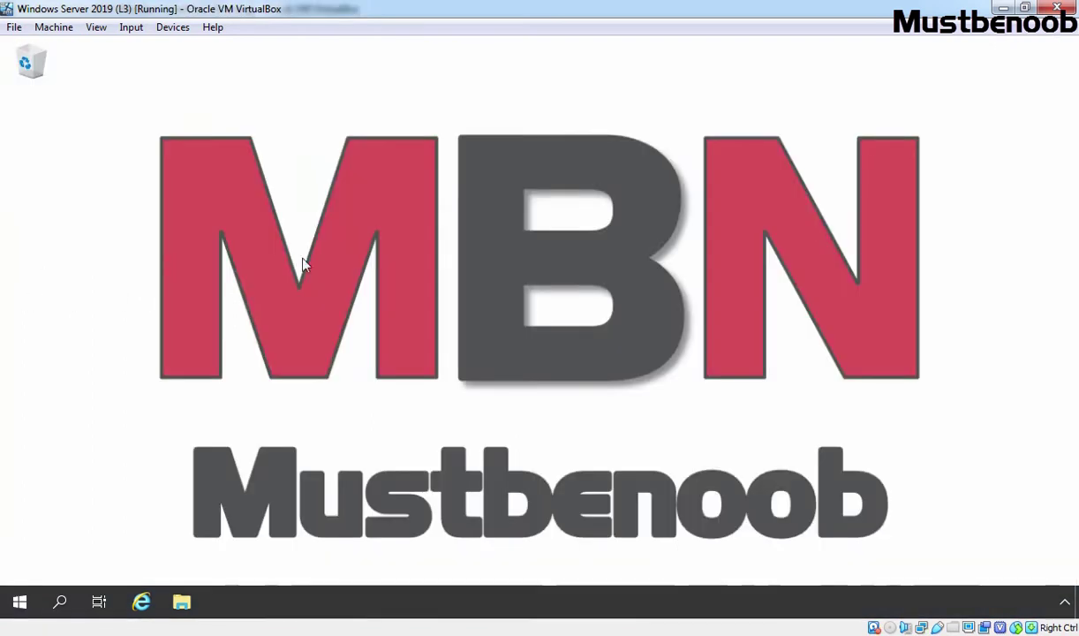
Step: Open DNS Manager on SERVER2019 and expand its three forward lookup zones
{"action": "left_click", "coordinate": [20, 601]}
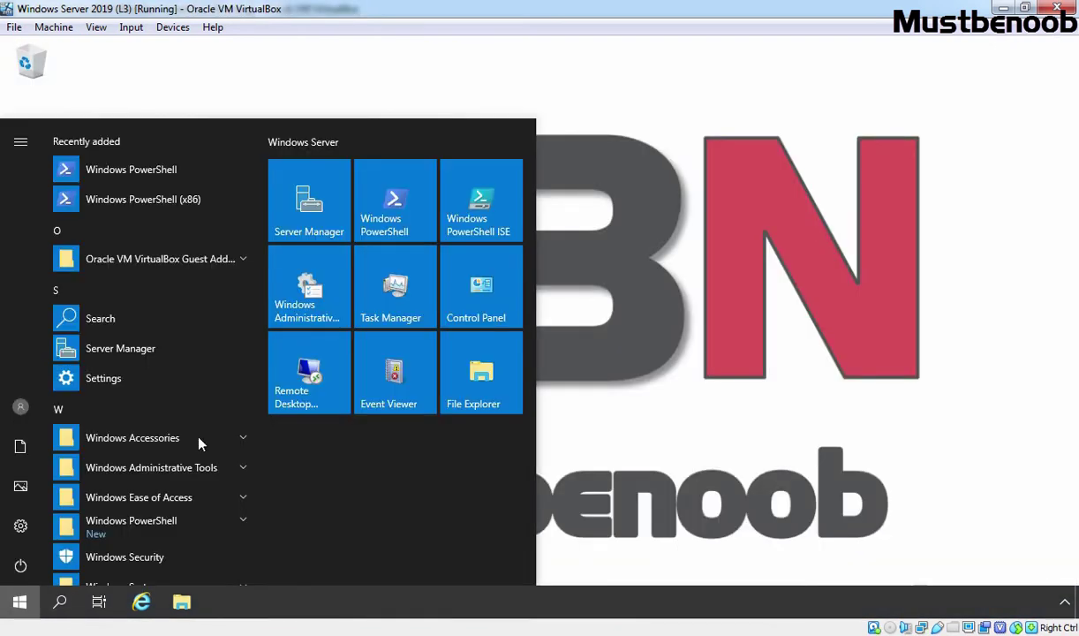
{"action": "left_click", "coordinate": [334, 299]}
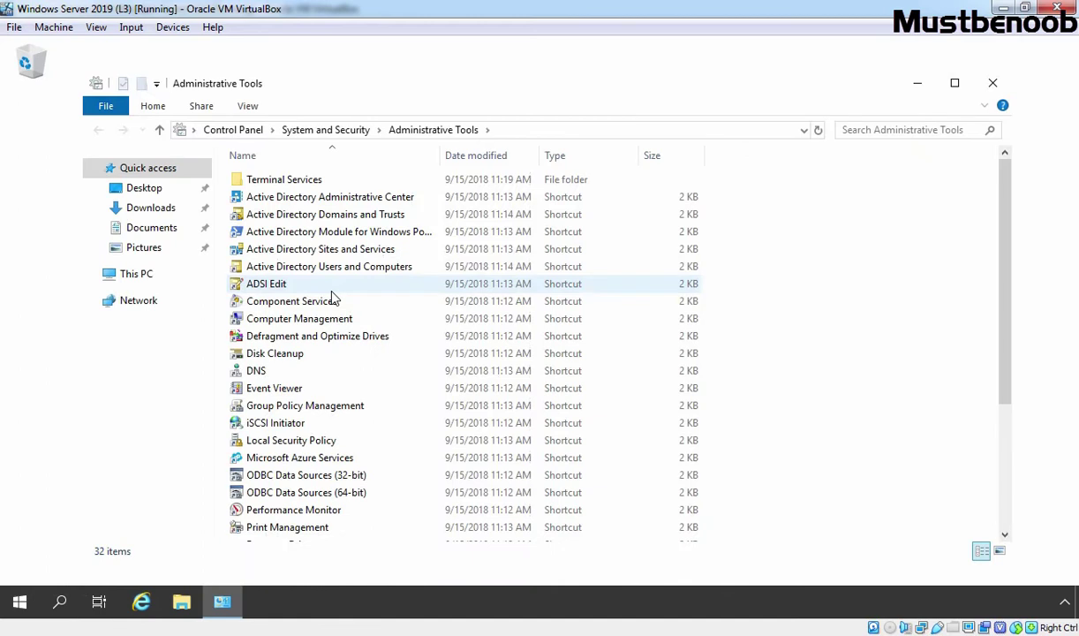
{"action": "double_click", "coordinate": [257, 371]}
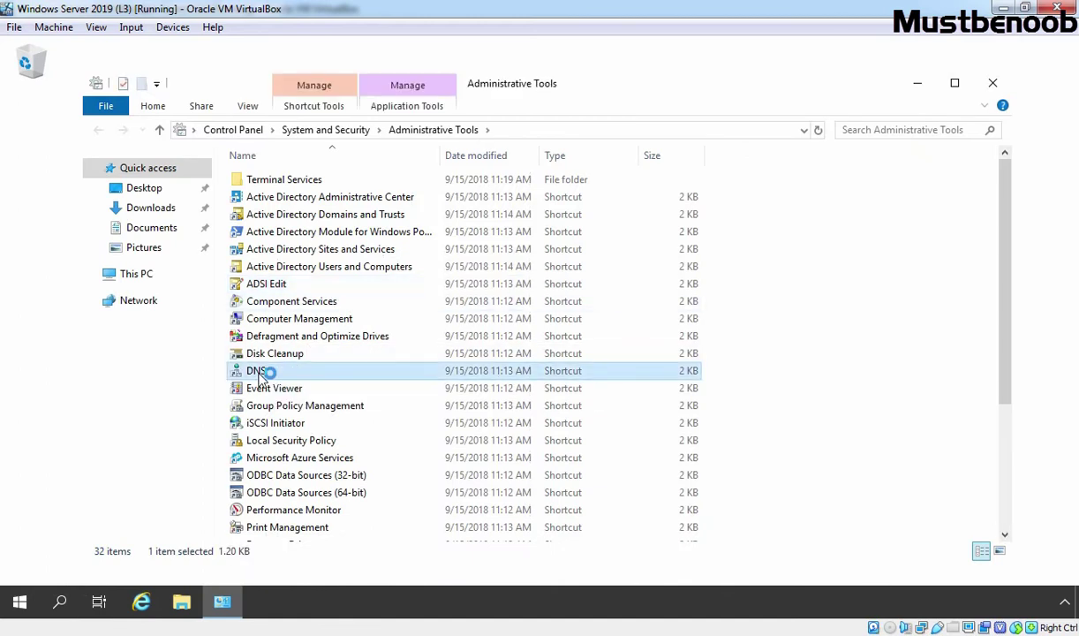
{"action": "double_click", "coordinate": [111, 141]}
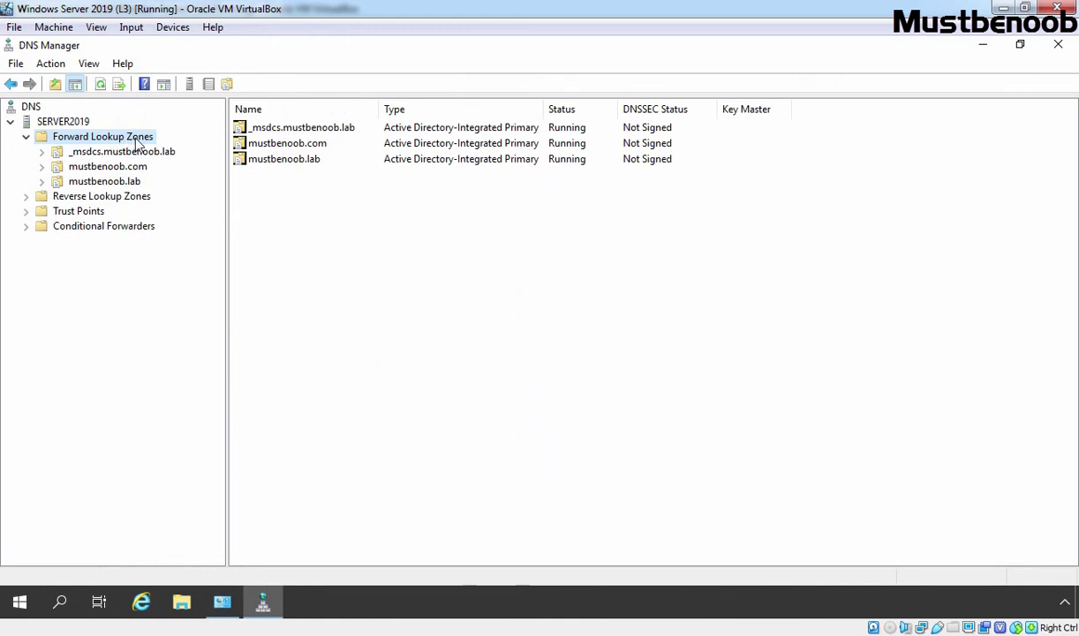
Step: Allow mustbenoob.lab zone transfers only to servers on the Name Servers tab, then view that list
{"action": "left_click", "coordinate": [101, 181]}
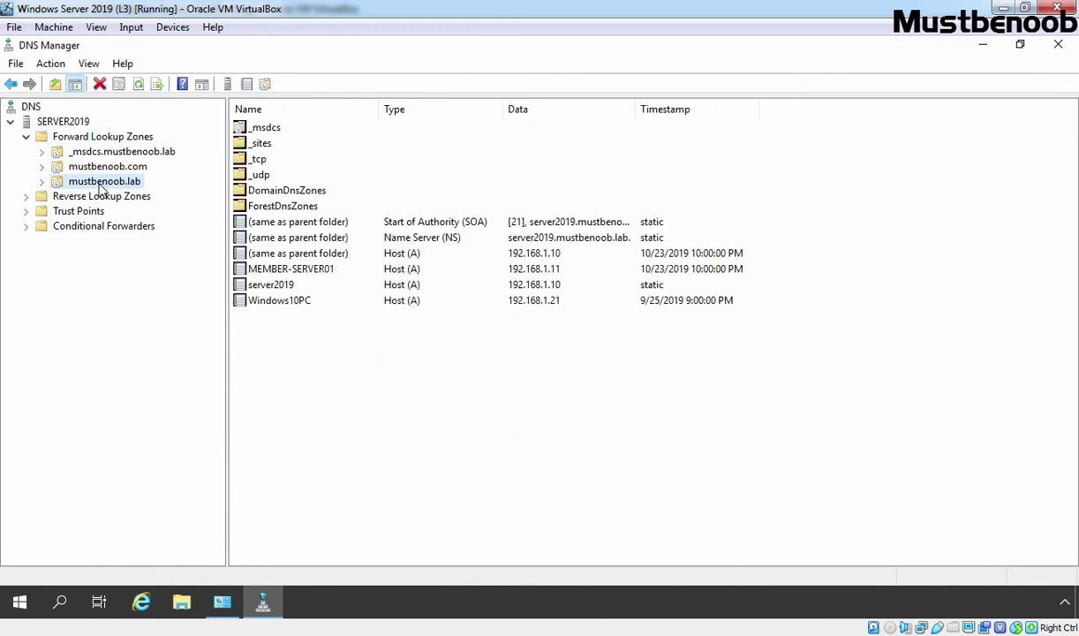
{"action": "right_click", "coordinate": [101, 186]}
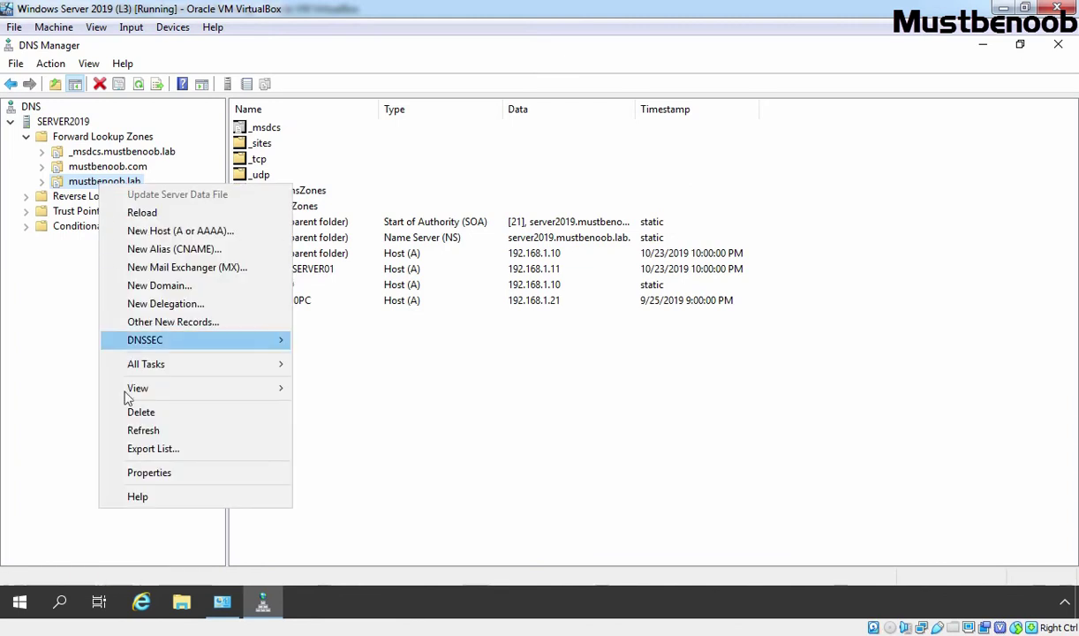
{"action": "left_click", "coordinate": [144, 472]}
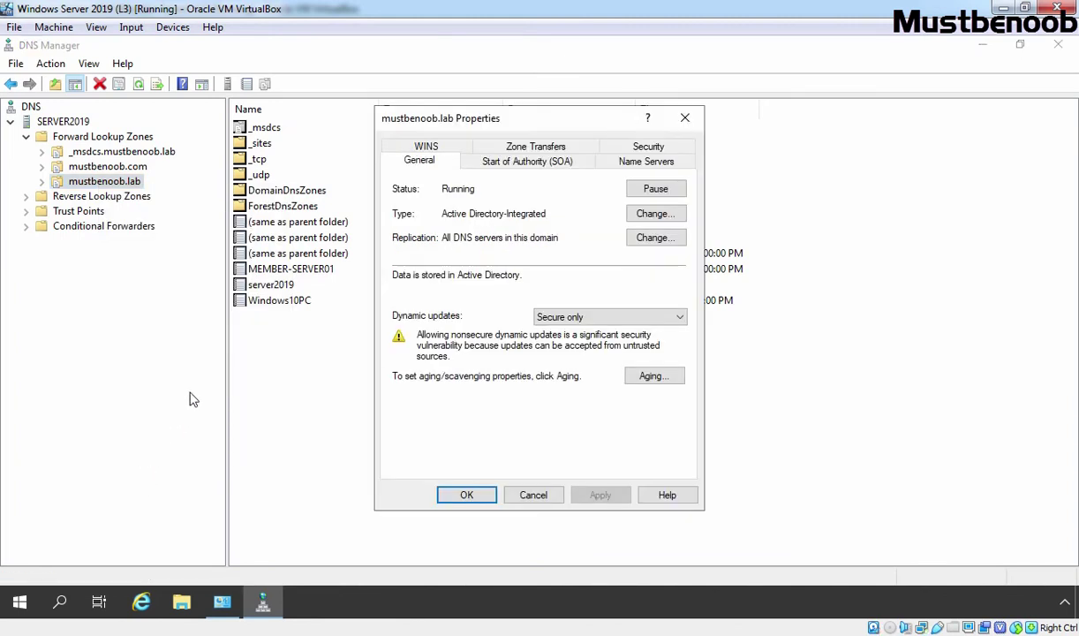
{"action": "left_click", "coordinate": [528, 147]}
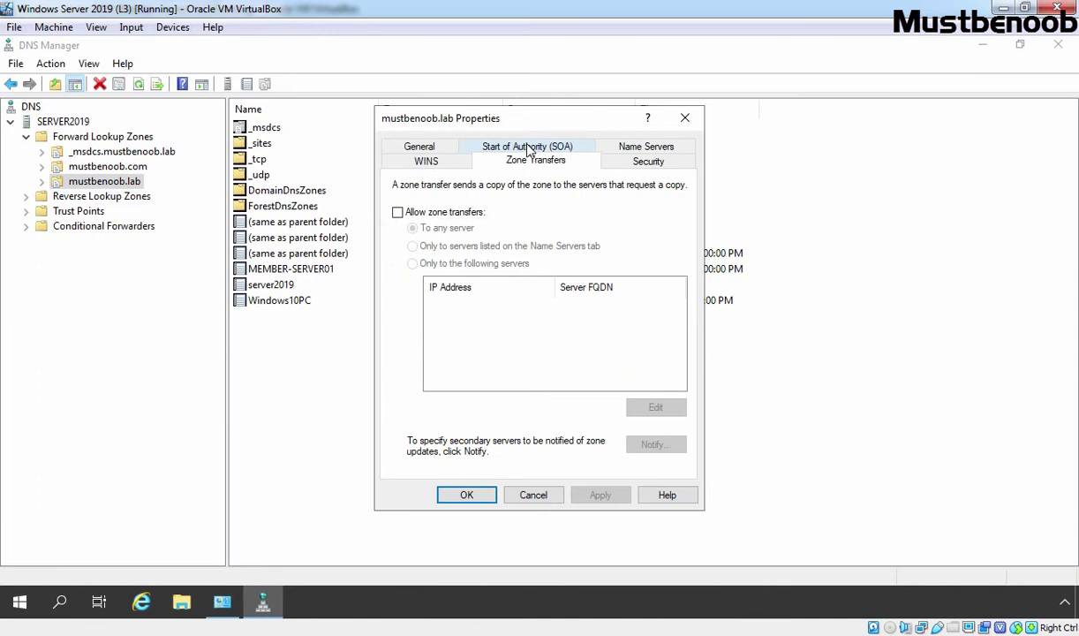
{"action": "left_click", "coordinate": [397, 214]}
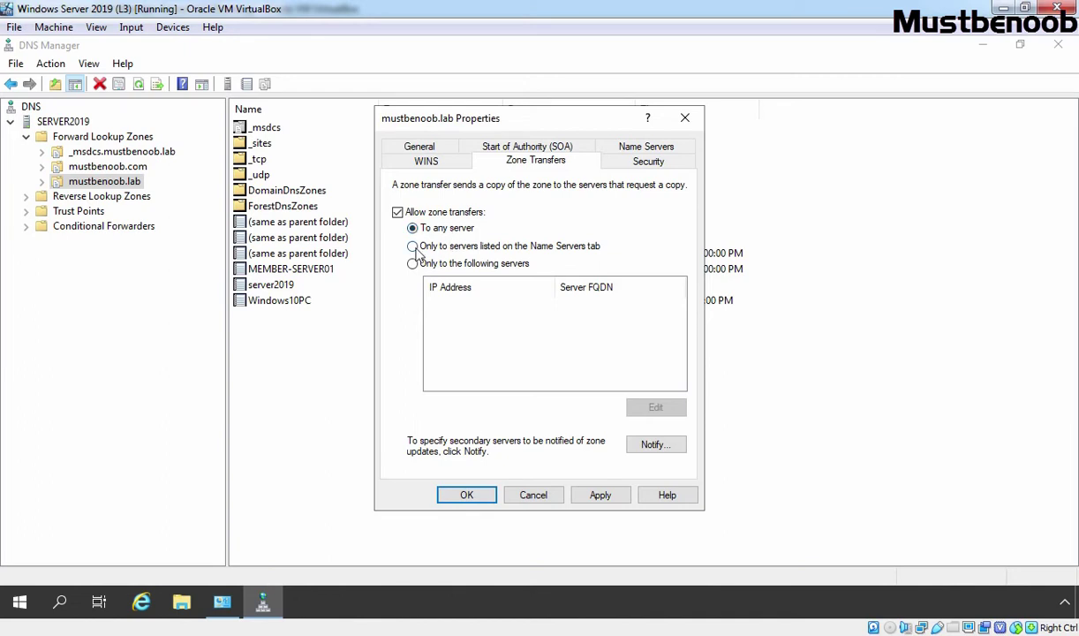
{"action": "left_click", "coordinate": [412, 247]}
{"action": "left_click", "coordinate": [623, 146]}
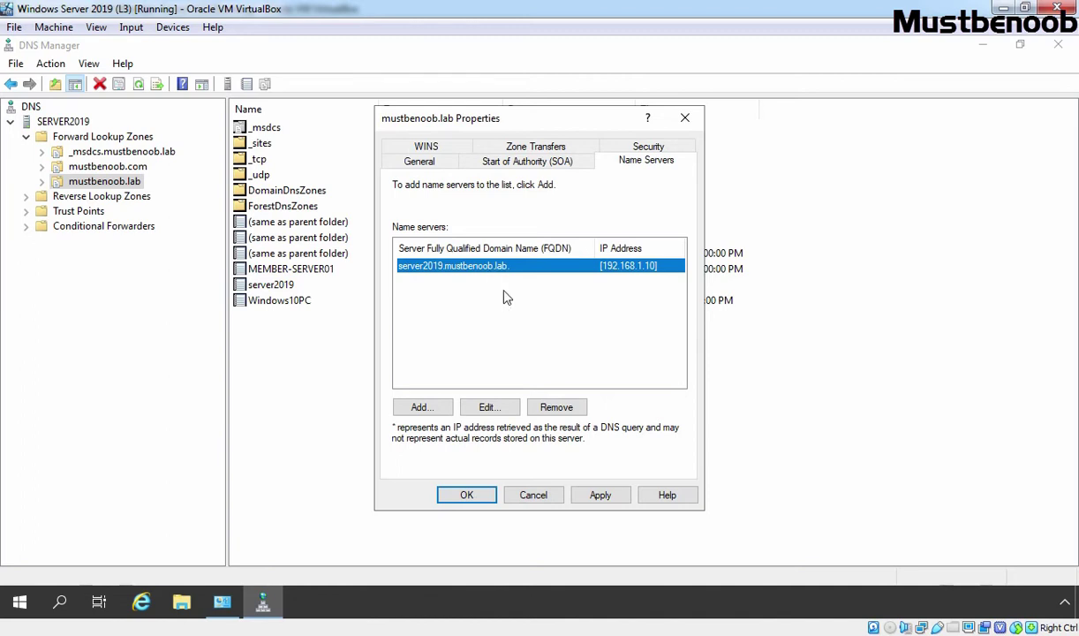
Step: Add member-server01.mustbenoob.lab, resolved to 192.168.1.11, as a mustbenoob.lab name server
{"action": "left_click", "coordinate": [421, 408]}
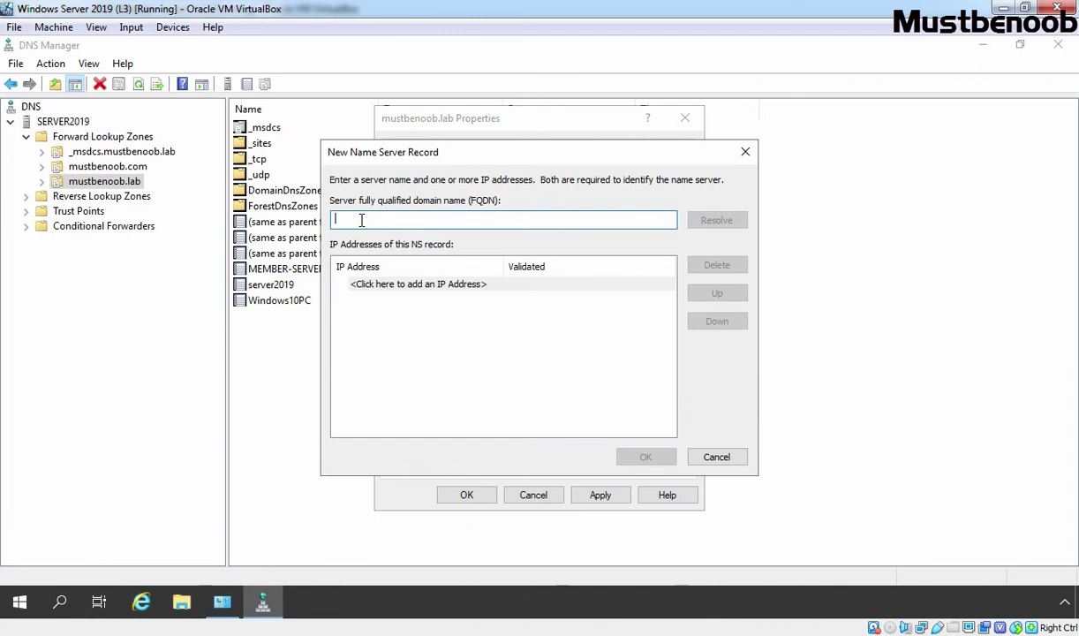
{"action": "type", "text": "member-server01"}
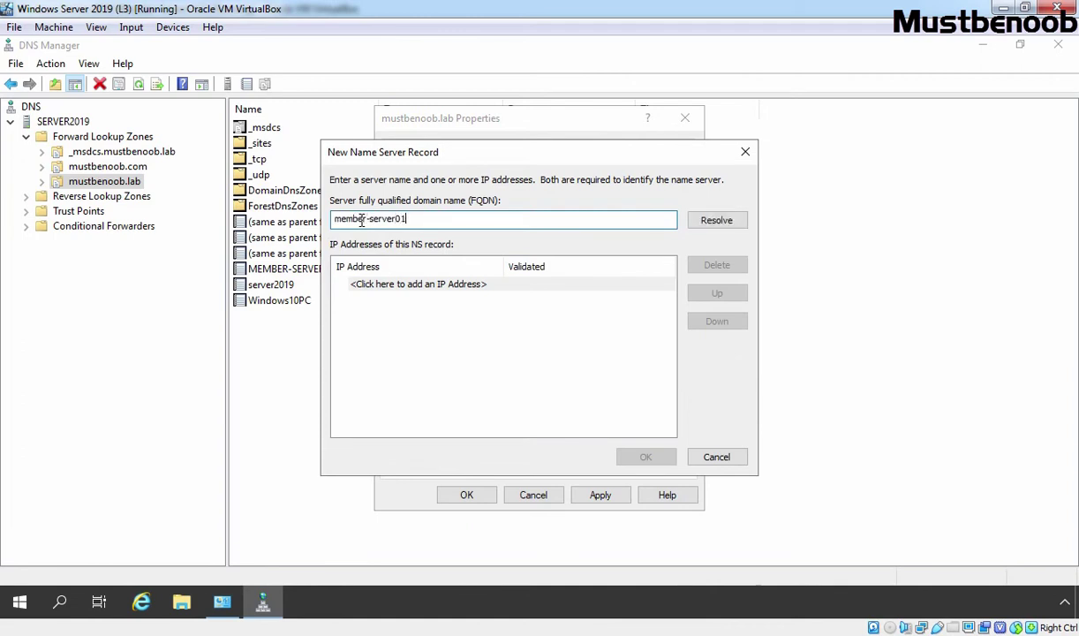
{"action": "type", "text": ".mustbenoob.lab"}
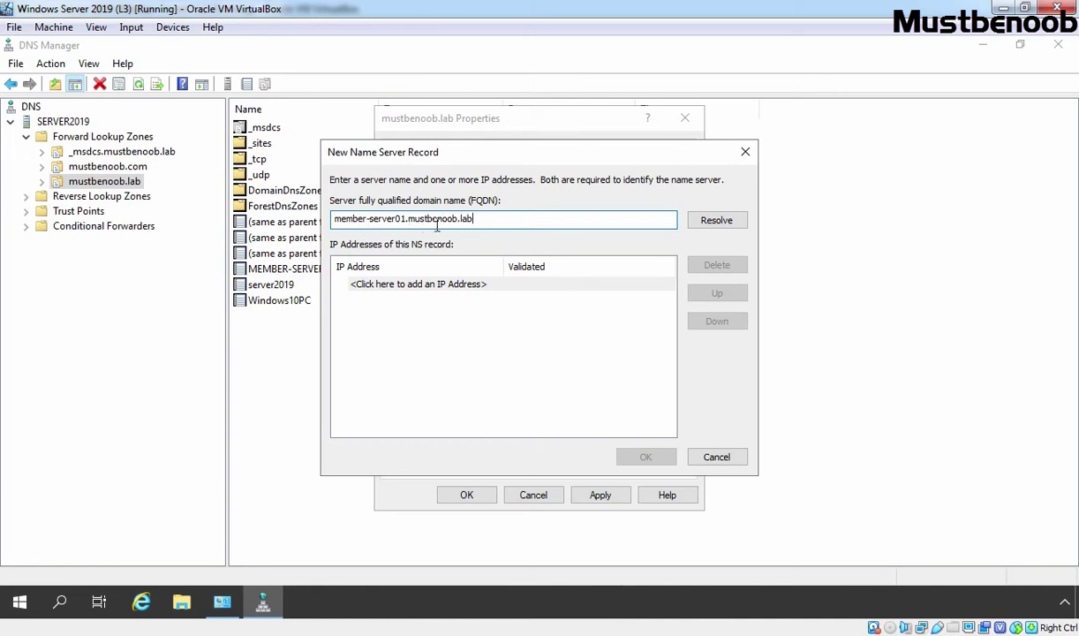
{"action": "left_click", "coordinate": [716, 220]}
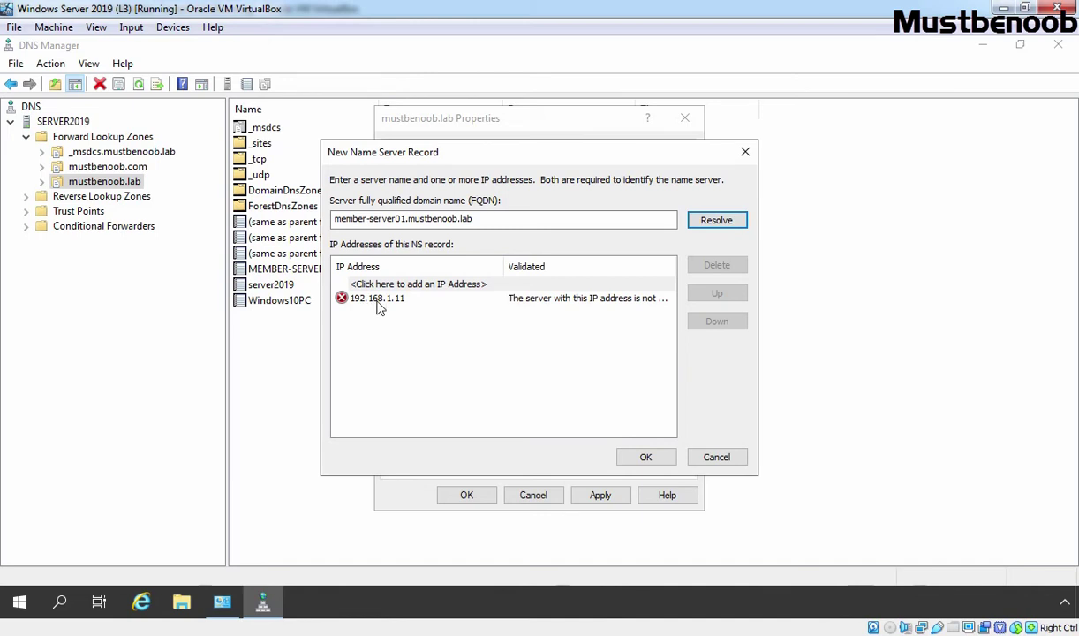
{"action": "left_click", "coordinate": [503, 283]}
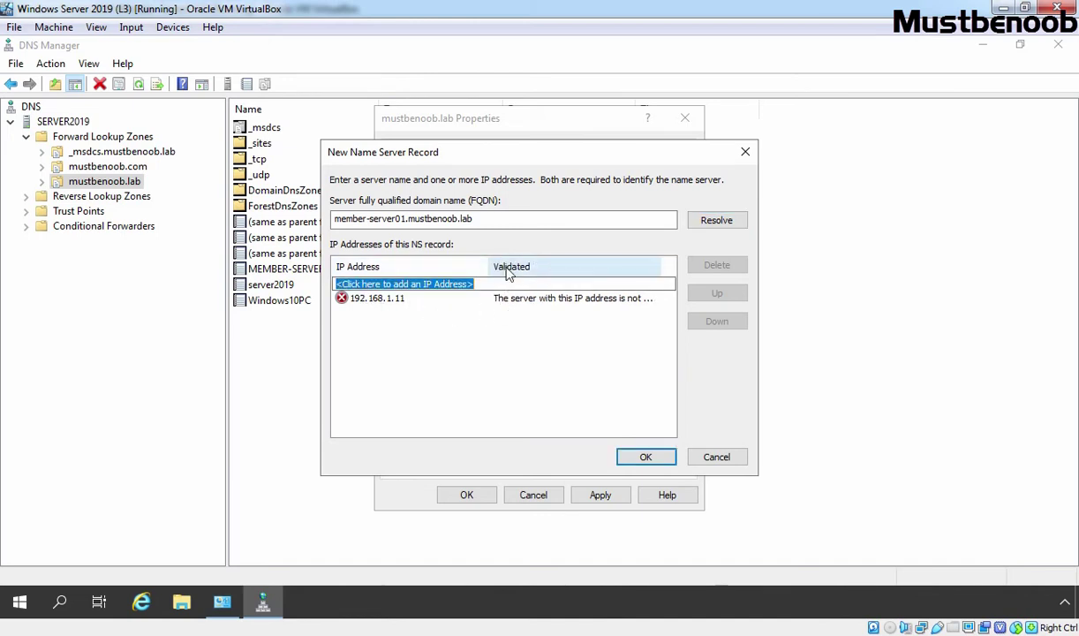
{"action": "double_click", "coordinate": [662, 267]}
{"action": "left_click_drag", "start_coordinate": [556, 431], "coordinate": [620, 431]}
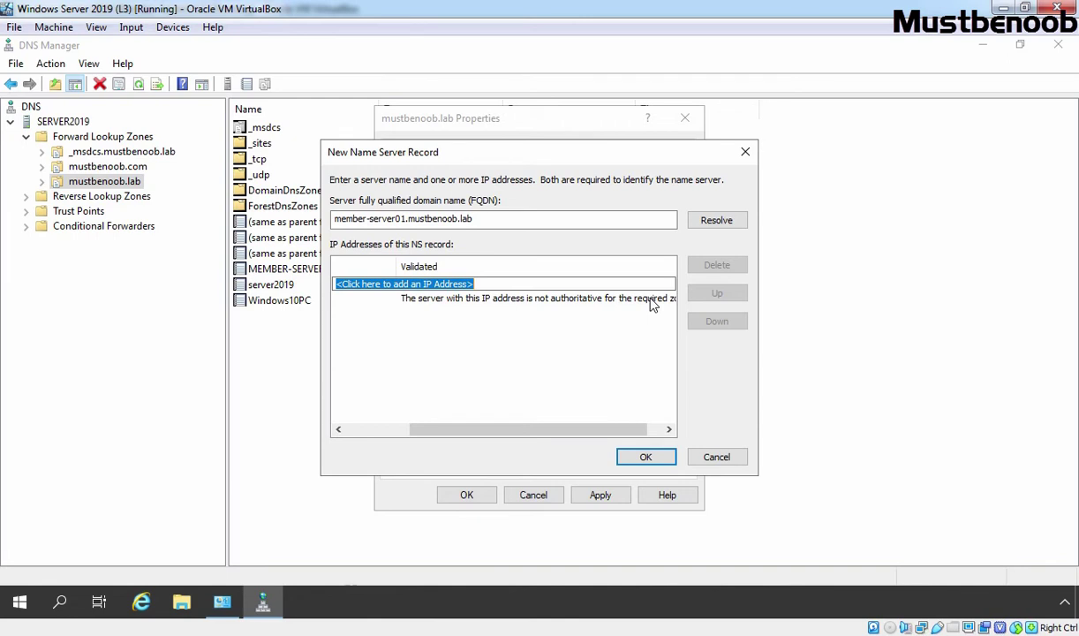
{"action": "left_click_drag", "start_coordinate": [580, 429], "coordinate": [368, 439]}
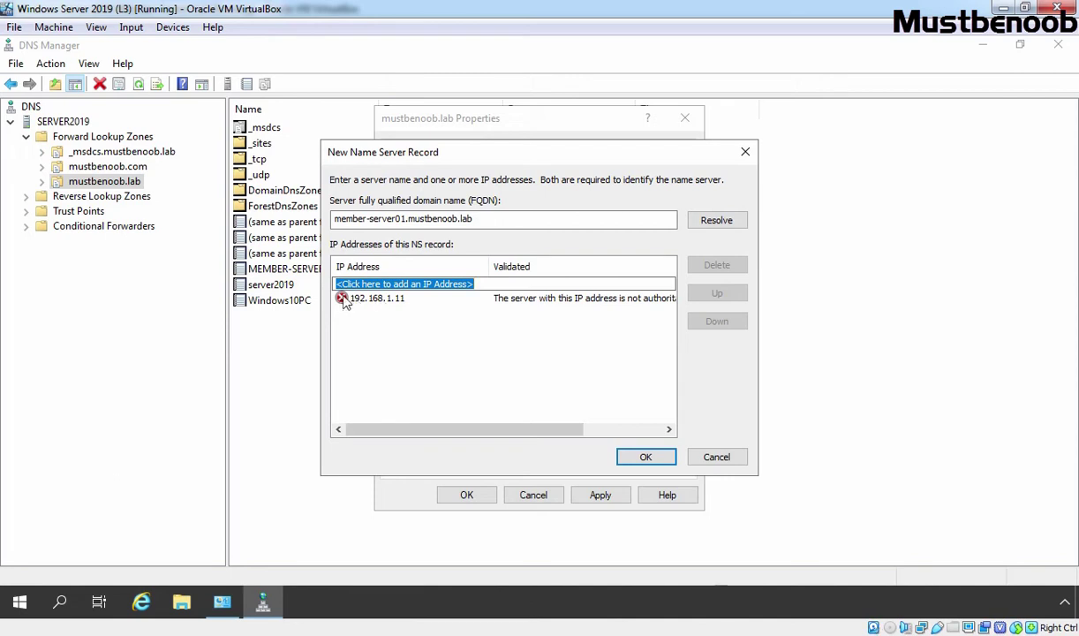
{"action": "left_click", "coordinate": [644, 456]}
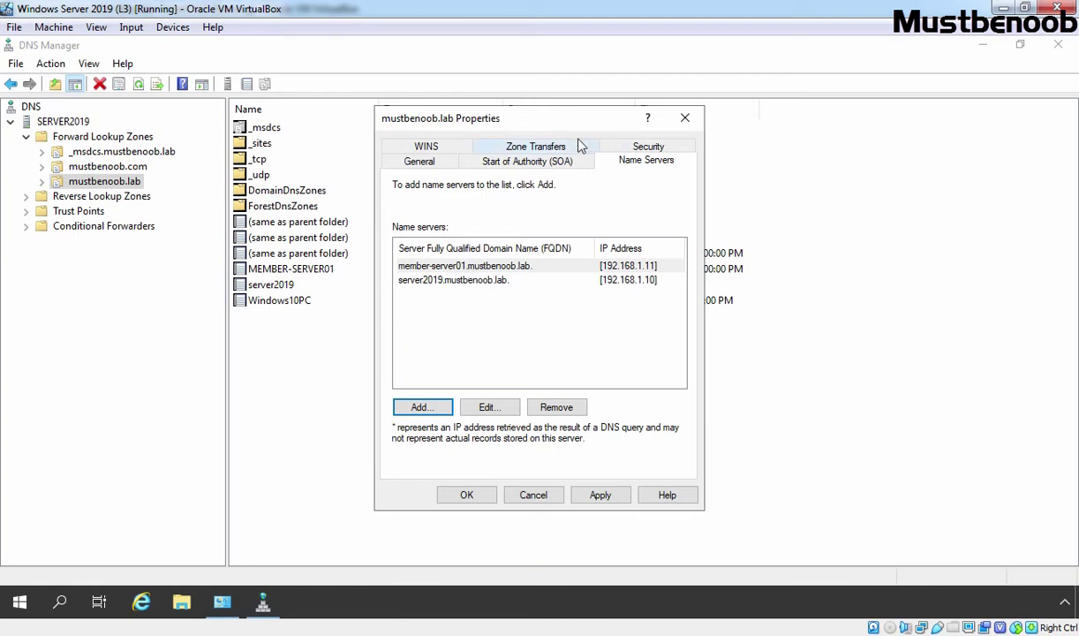
Step: Notify servers listed on the Name Servers tab of changes, then apply and close Properties
{"action": "left_click", "coordinate": [532, 148]}
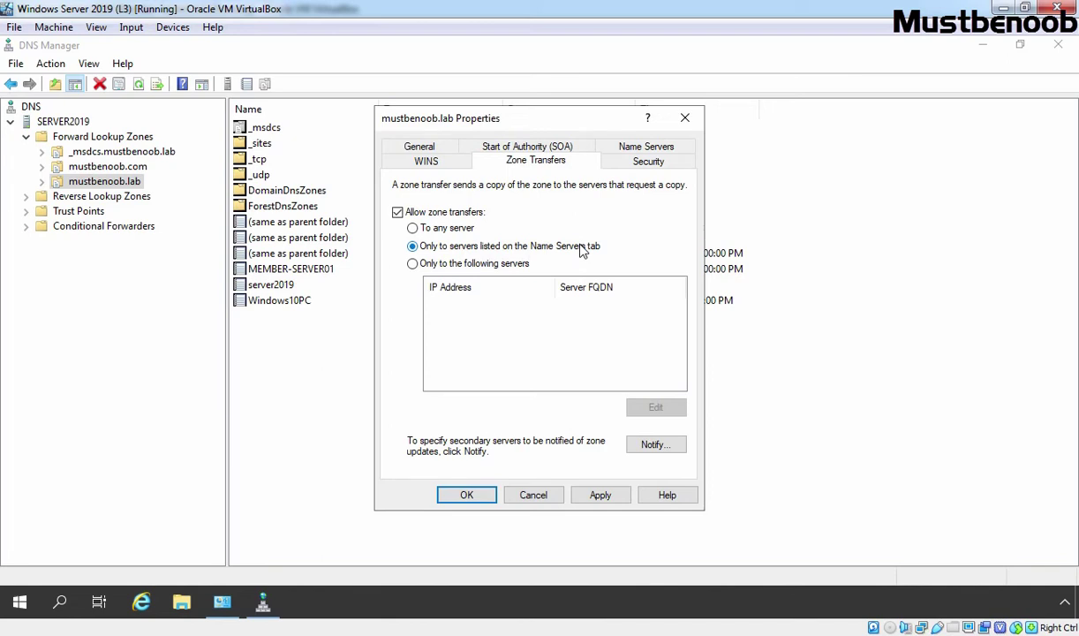
{"action": "left_click", "coordinate": [652, 446]}
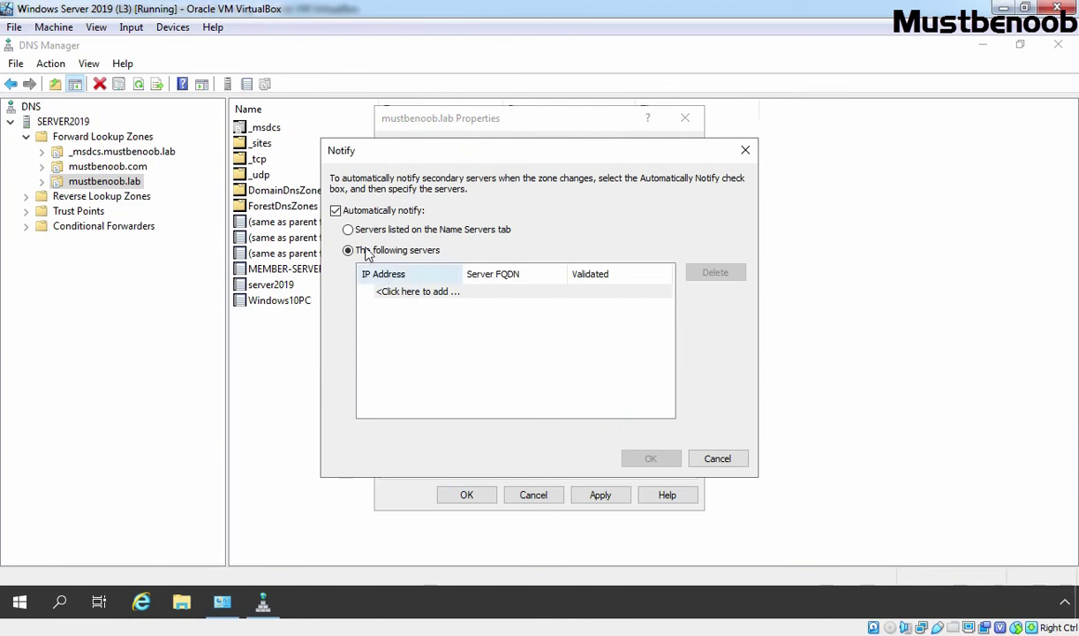
{"action": "left_click", "coordinate": [347, 229]}
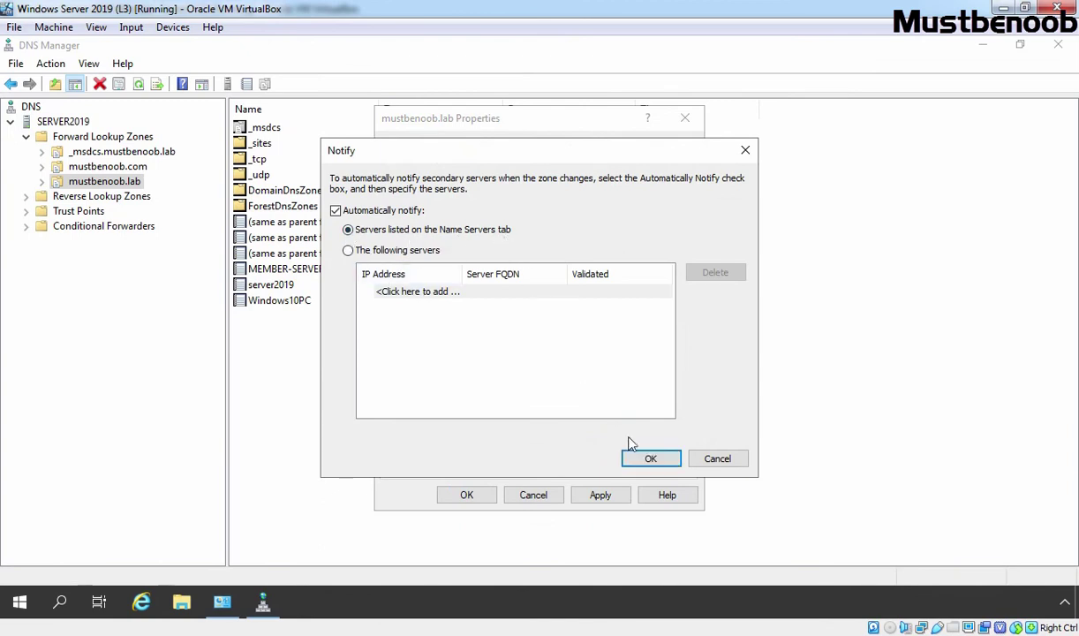
{"action": "left_click", "coordinate": [650, 459]}
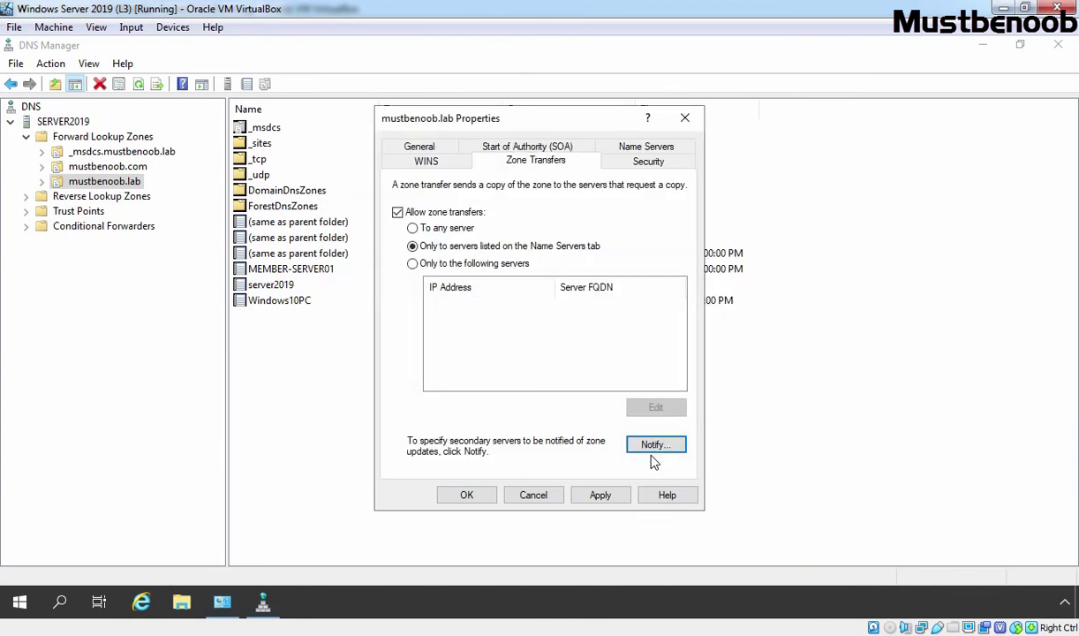
{"action": "left_click", "coordinate": [601, 496]}
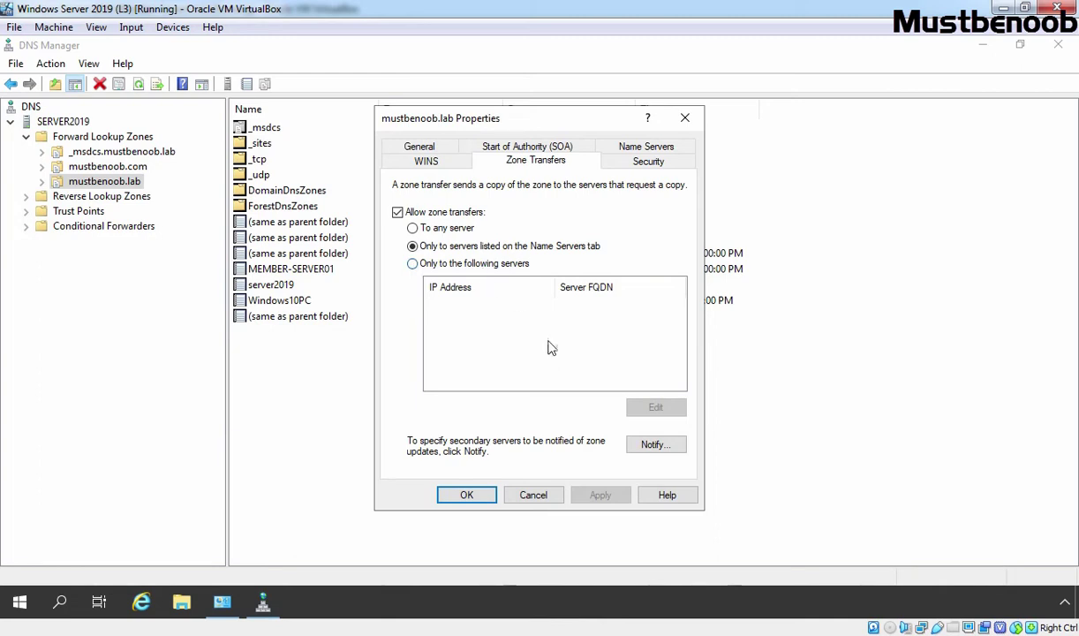
{"action": "left_click", "coordinate": [466, 497]}
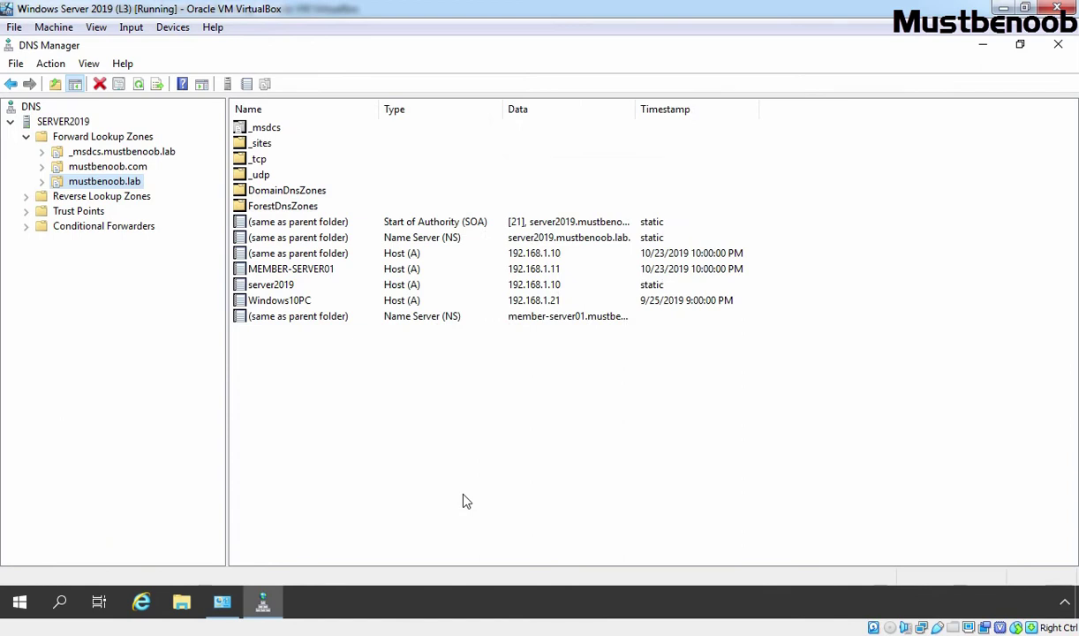
Step: Refresh the mustbenoob.lab record list on the primary server
{"action": "right_click", "coordinate": [350, 389]}
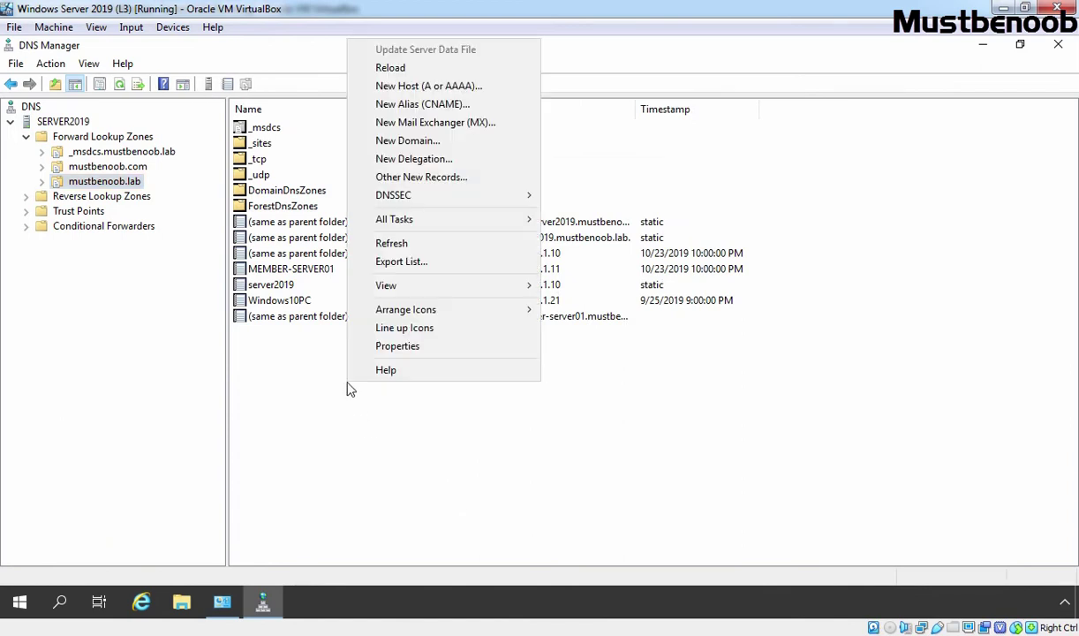
{"action": "left_click", "coordinate": [401, 244]}
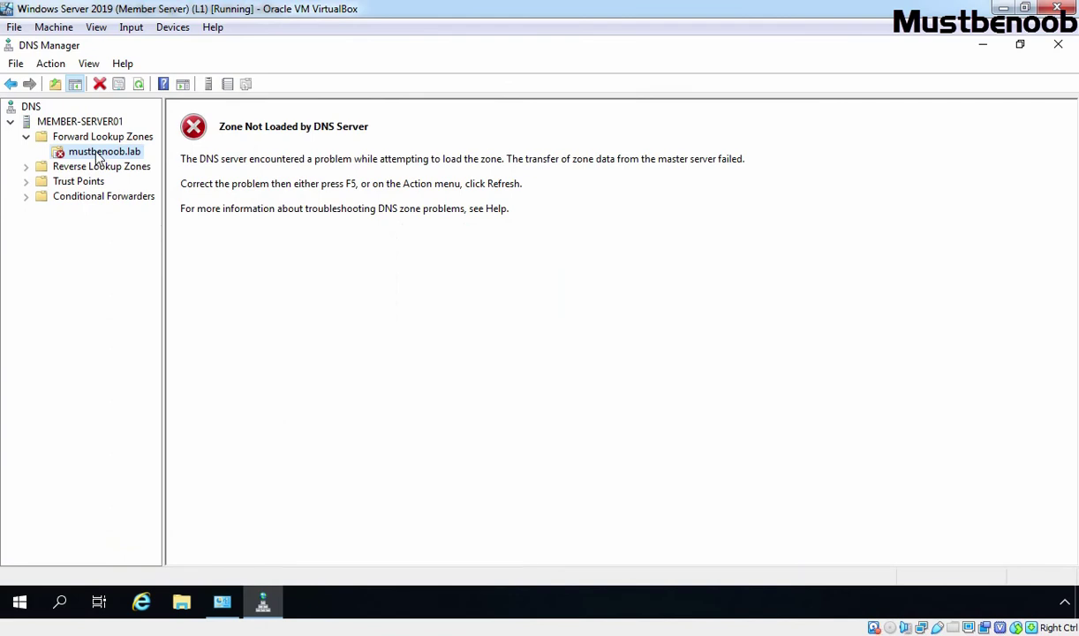
Step: Refresh the failed secondary mustbenoob.lab zone and transfer it from the master to load its records
{"action": "right_click", "coordinate": [99, 156]}
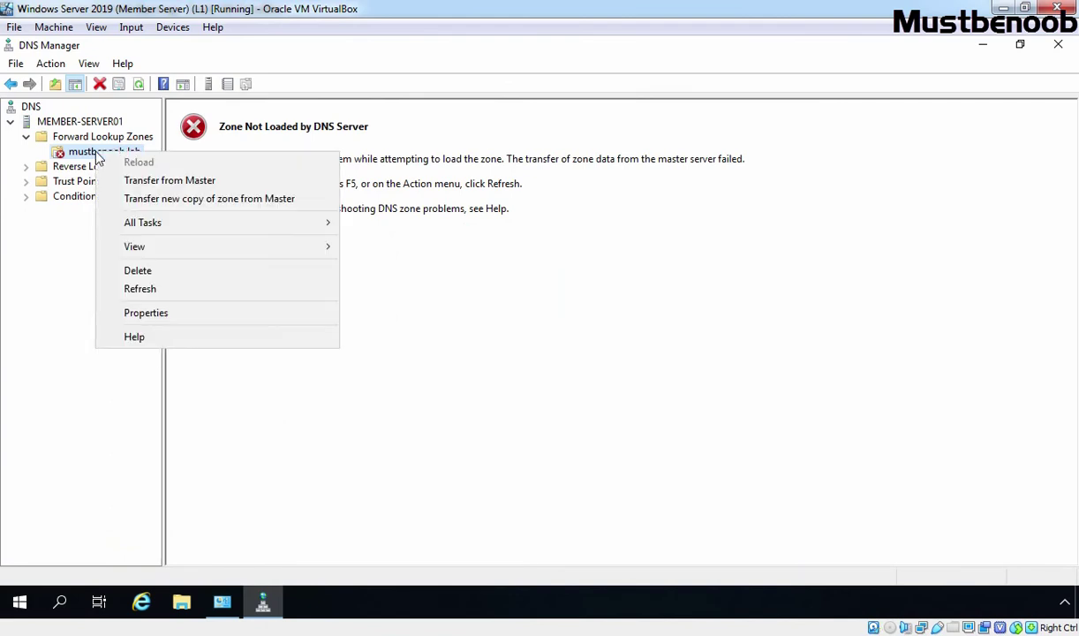
{"action": "left_click", "coordinate": [138, 290]}
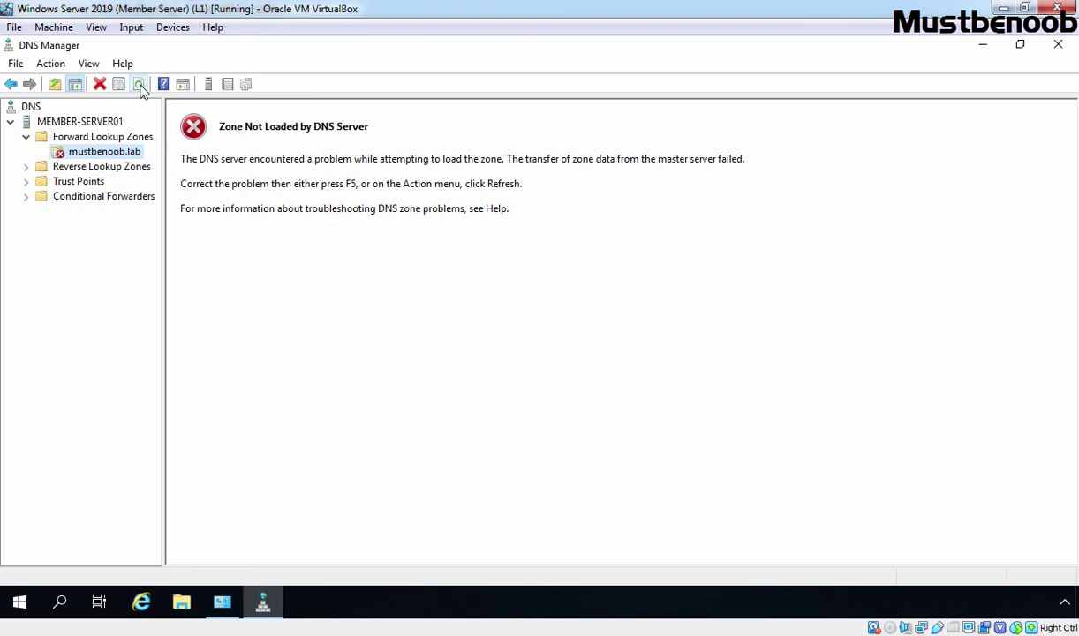
{"action": "right_click", "coordinate": [94, 156]}
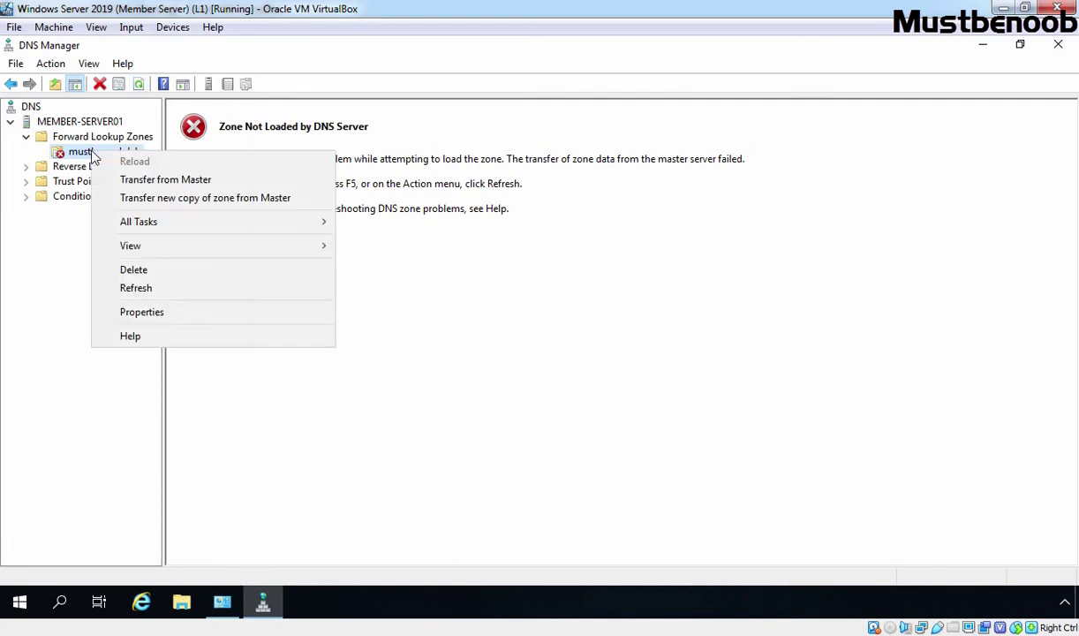
{"action": "left_click", "coordinate": [180, 181]}
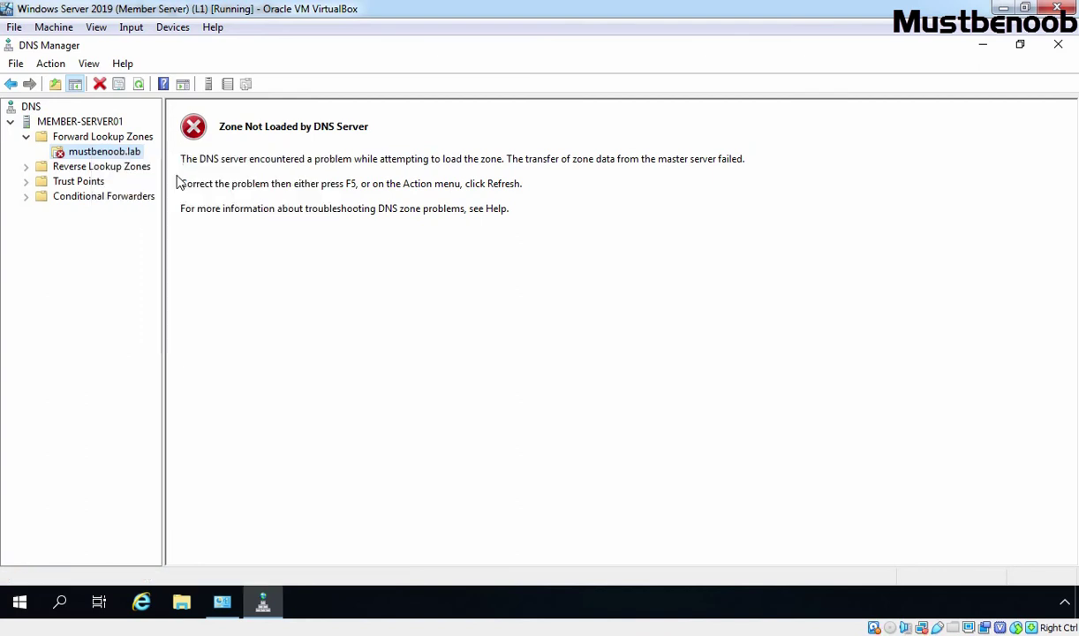
{"action": "left_click", "coordinate": [144, 89]}
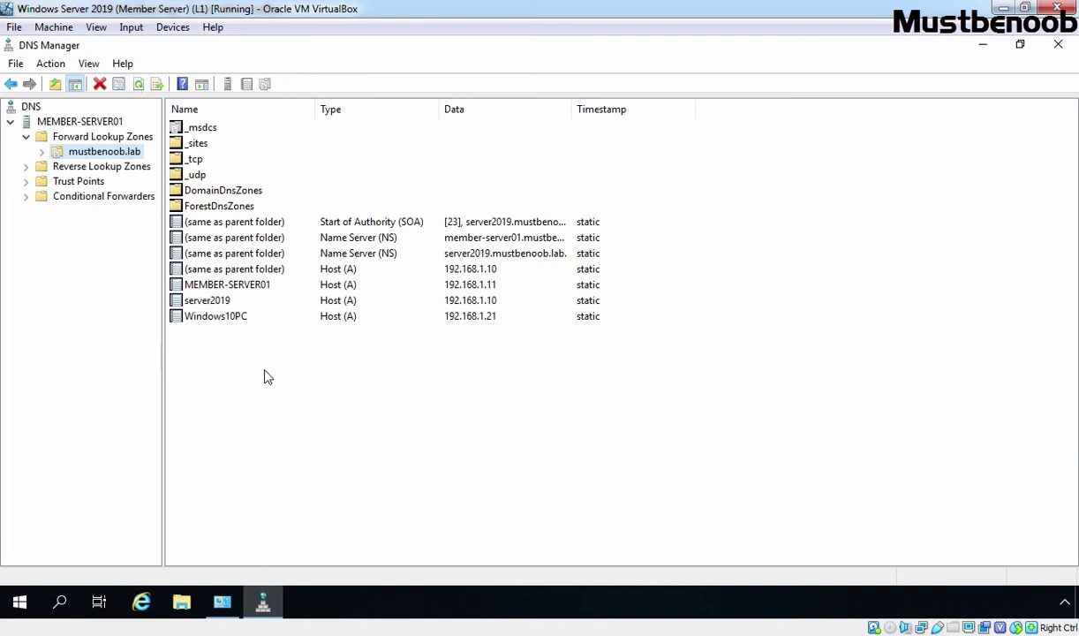
Step: Select the transferred records in mustbenoob.lab and bring up the zone and record-list action menus
{"action": "left_click_drag", "start_coordinate": [296, 382], "coordinate": [188, 105]}
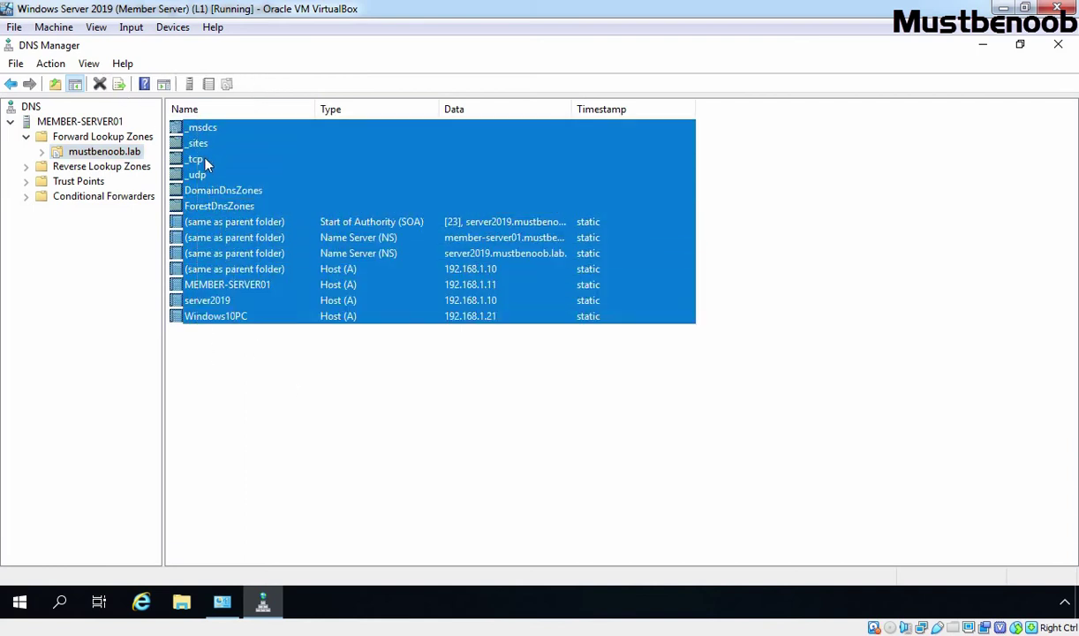
{"action": "right_click", "coordinate": [99, 156]}
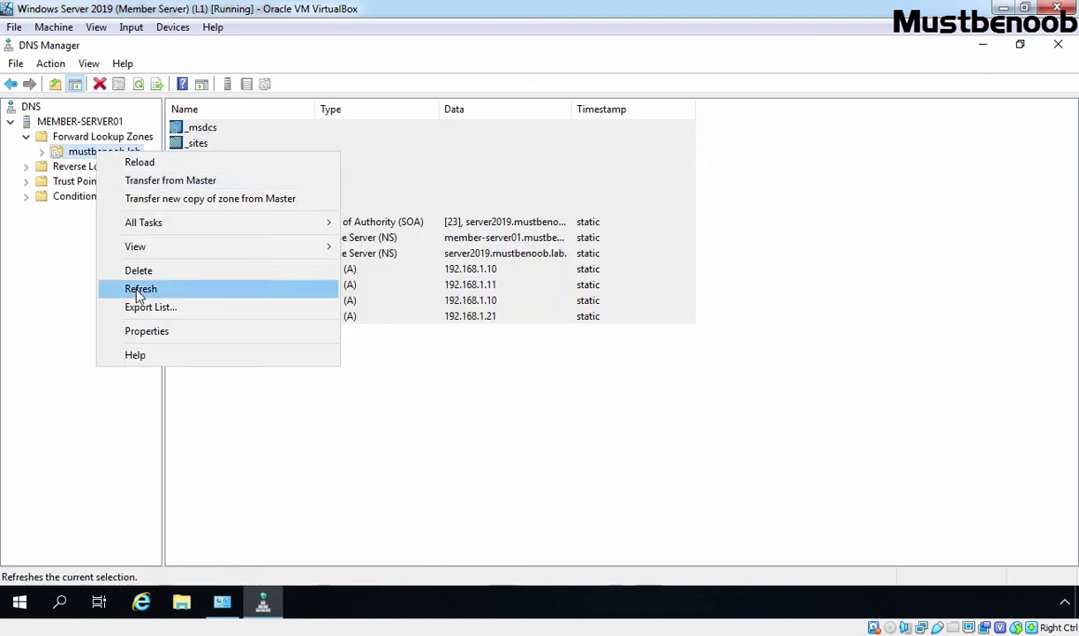
{"action": "left_click", "coordinate": [407, 402]}
{"action": "left_click", "coordinate": [337, 381]}
{"action": "right_click", "coordinate": [337, 381]}
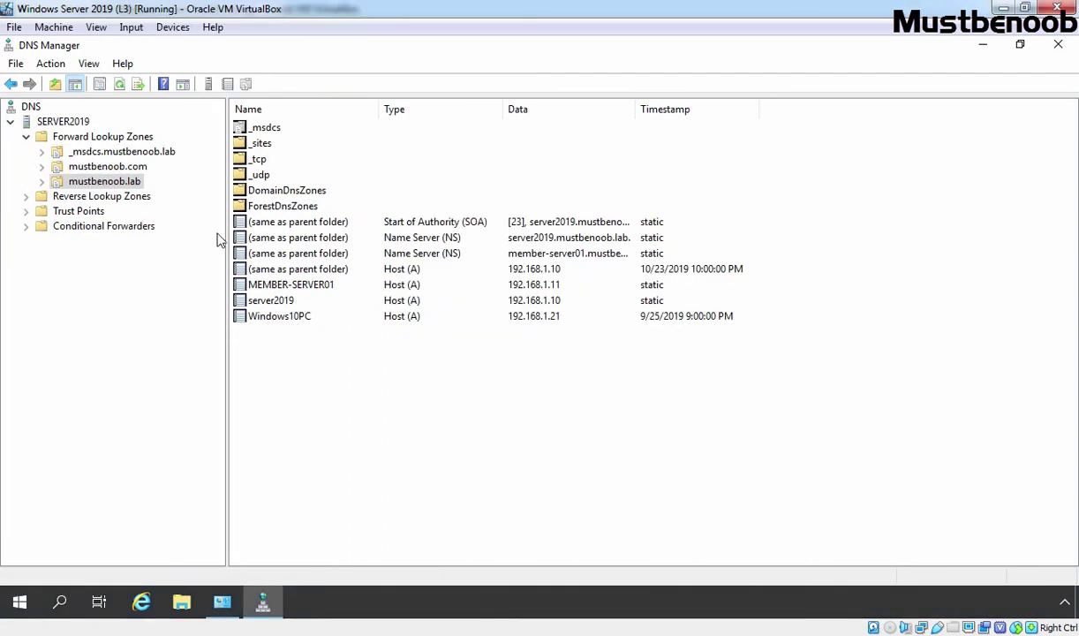
{"action": "left_click", "coordinate": [108, 185]}
{"action": "right_click", "coordinate": [108, 186]}
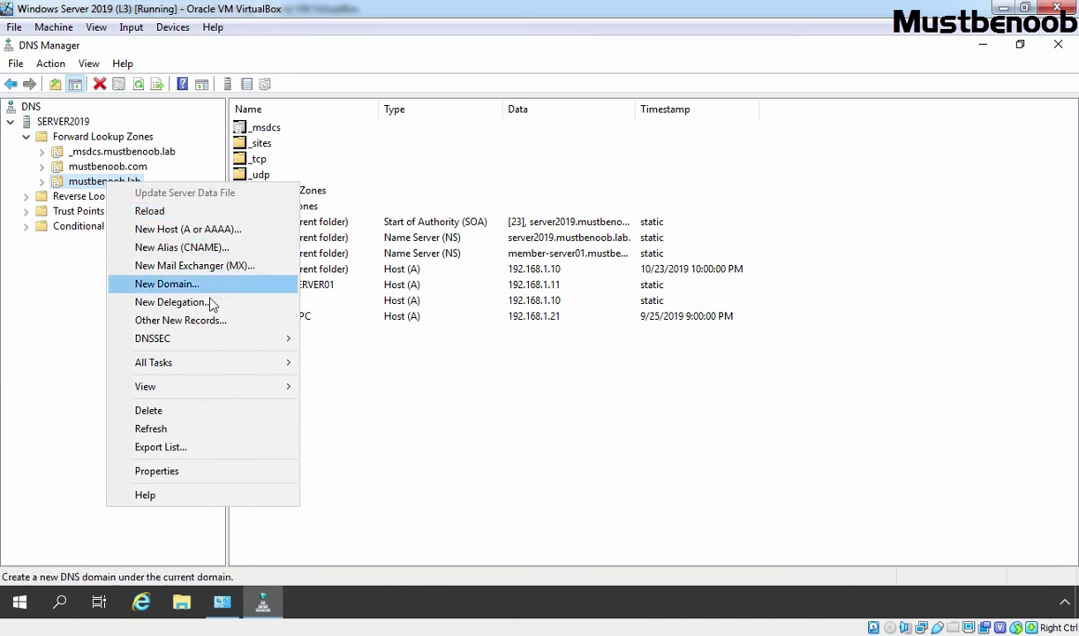
{"action": "mouse_move", "coordinate": [216, 359]}
{"action": "left_click", "coordinate": [612, 455]}
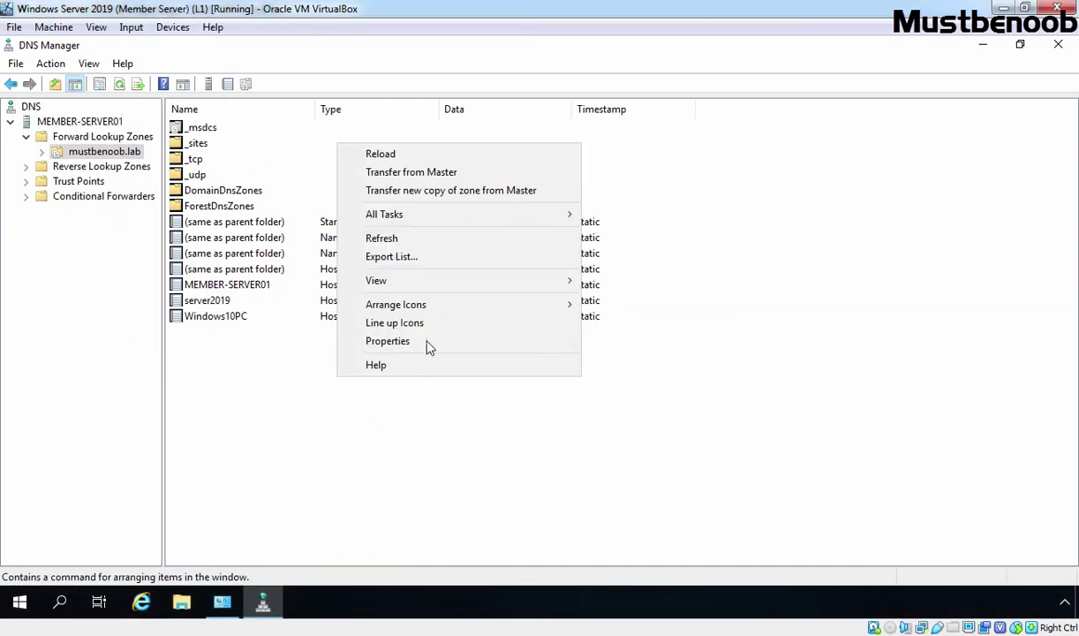
{"action": "left_click", "coordinate": [363, 449]}
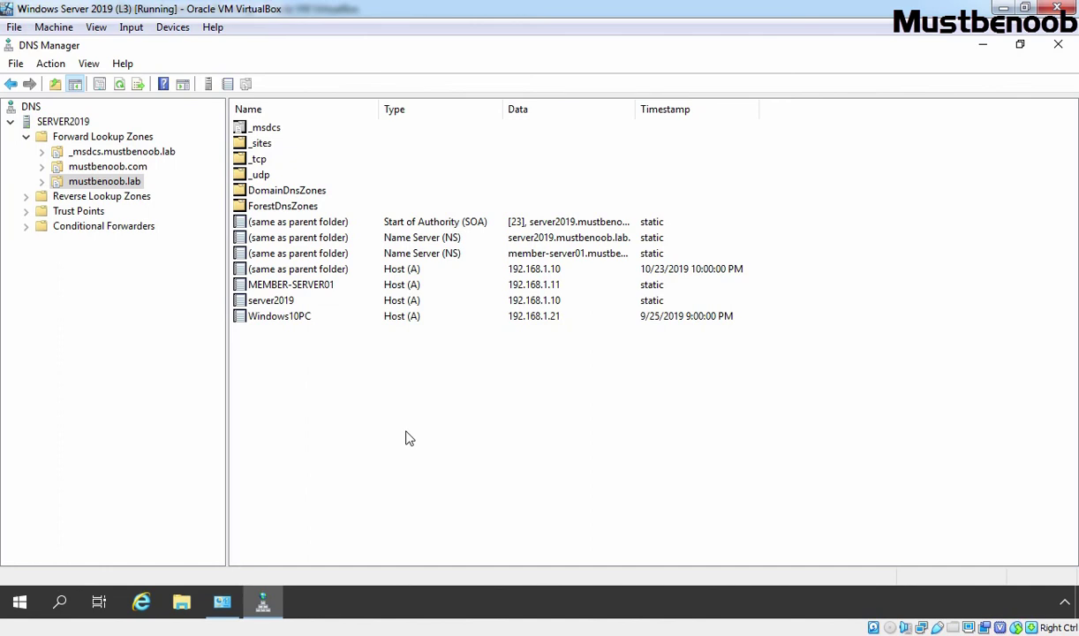
Step: Add host record www at 192.168.1.12 with a matching PTR record to the primary's mustbenoob.lab zone
{"action": "right_click", "coordinate": [401, 366]}
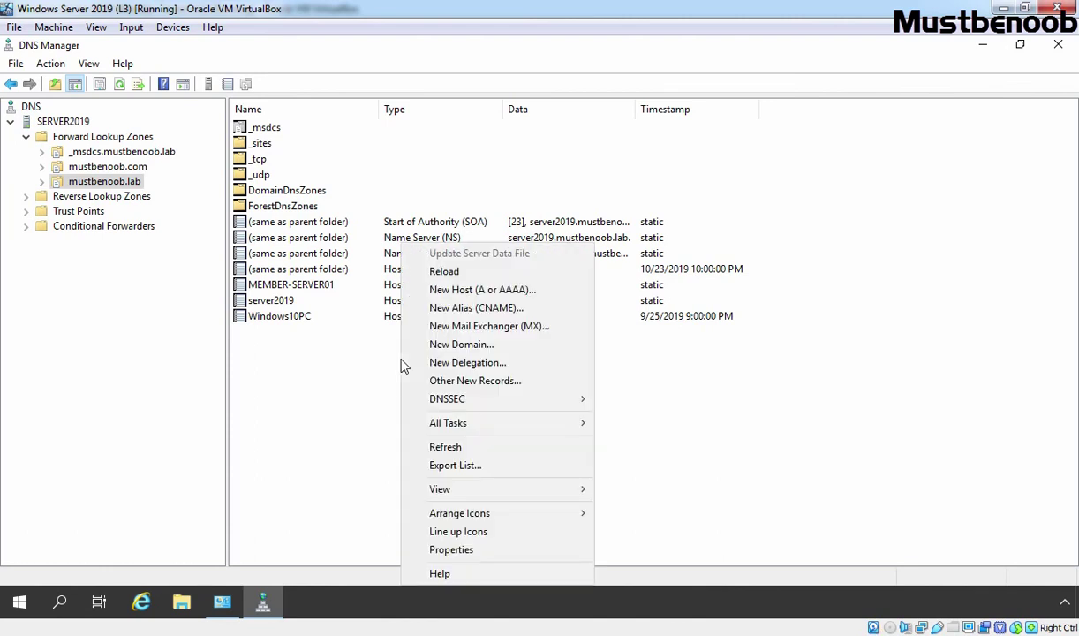
{"action": "left_click", "coordinate": [465, 290]}
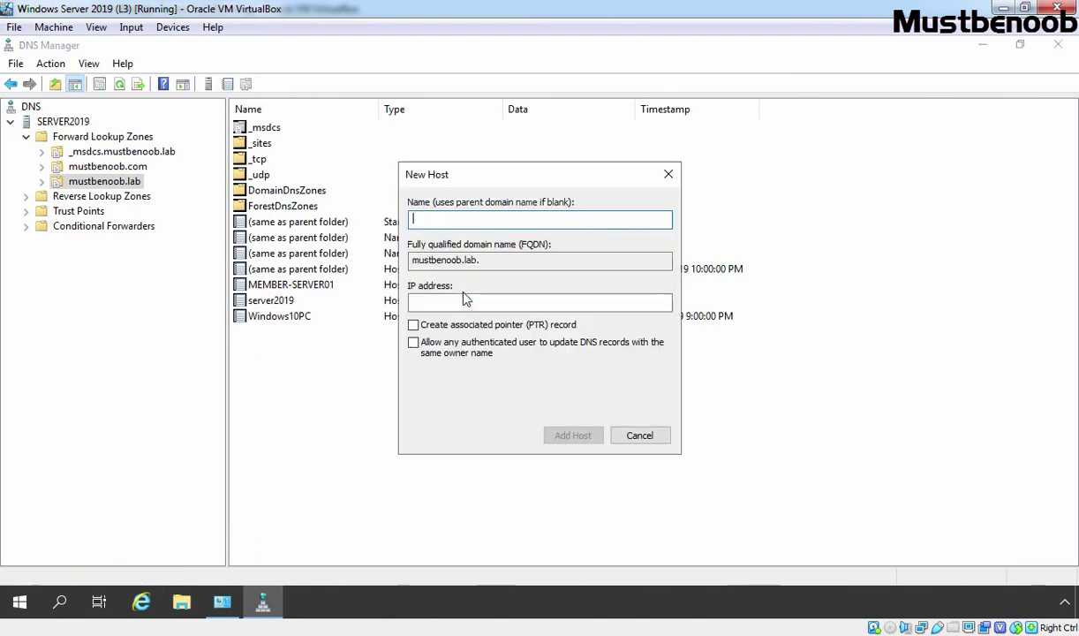
{"action": "type", "text": "www"}
{"action": "left_click", "coordinate": [465, 301]}
{"action": "type", "text": "192"}
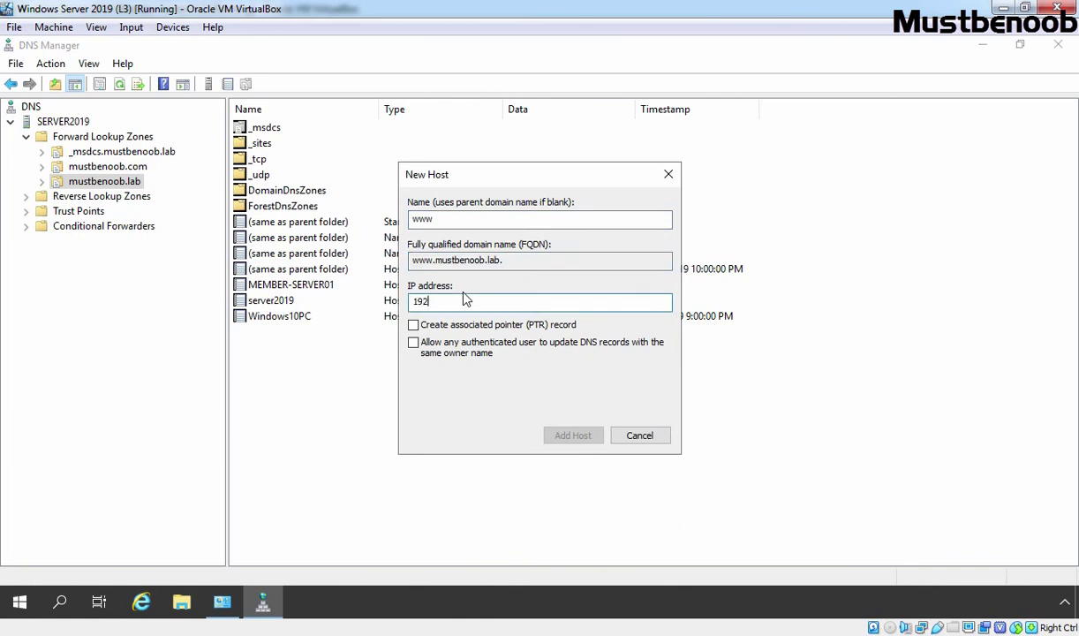
{"action": "type", "text": ".168.1.1"}
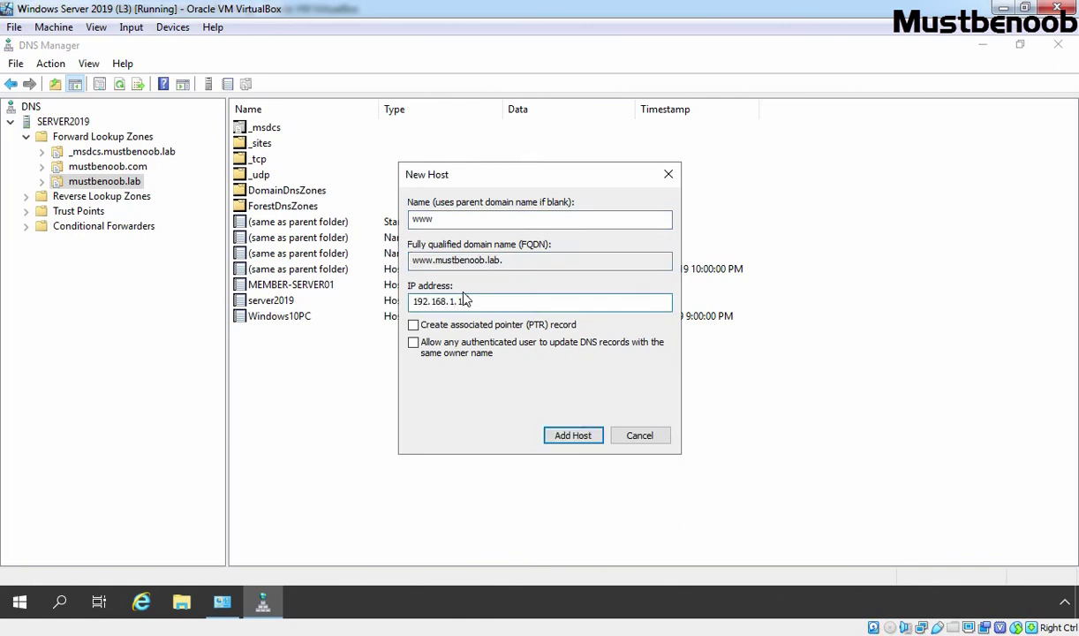
{"action": "type", "text": "2"}
{"action": "left_click", "coordinate": [412, 324]}
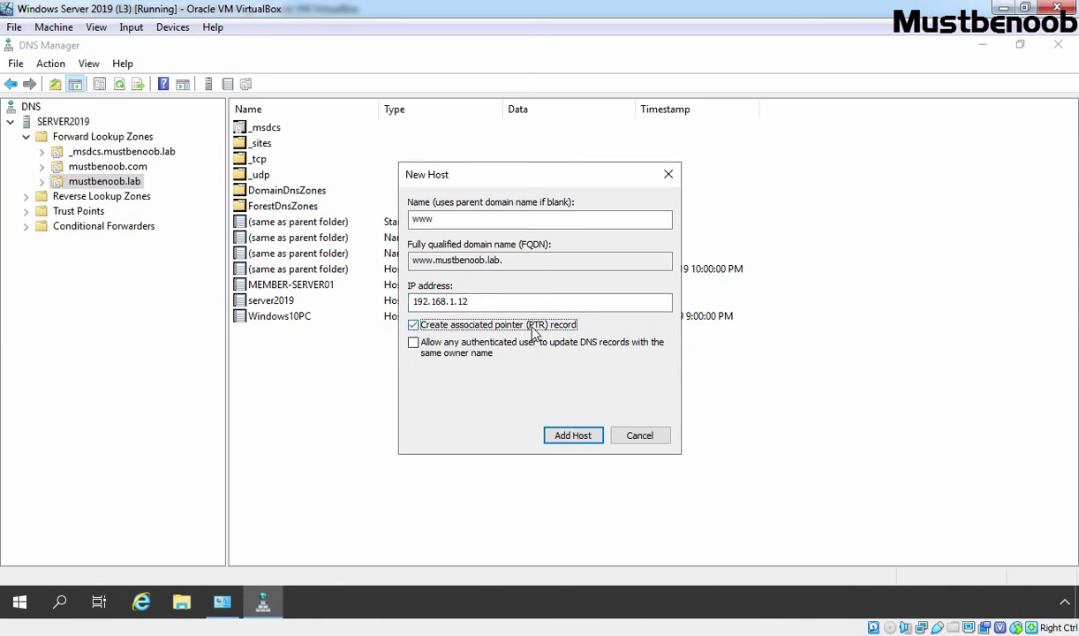
{"action": "left_click", "coordinate": [574, 435]}
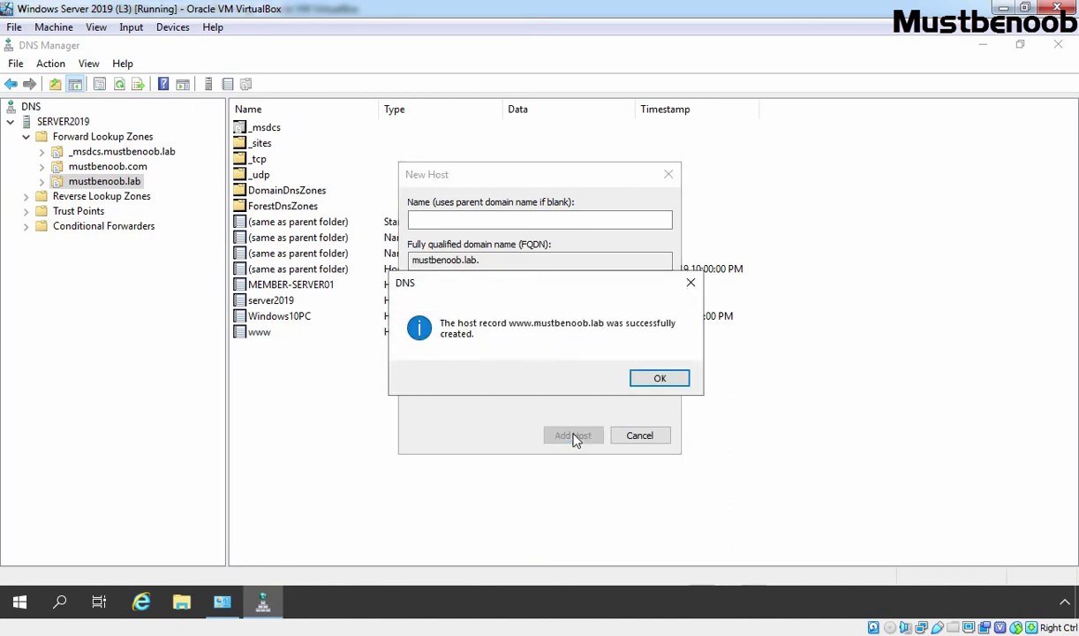
{"action": "left_click", "coordinate": [644, 378]}
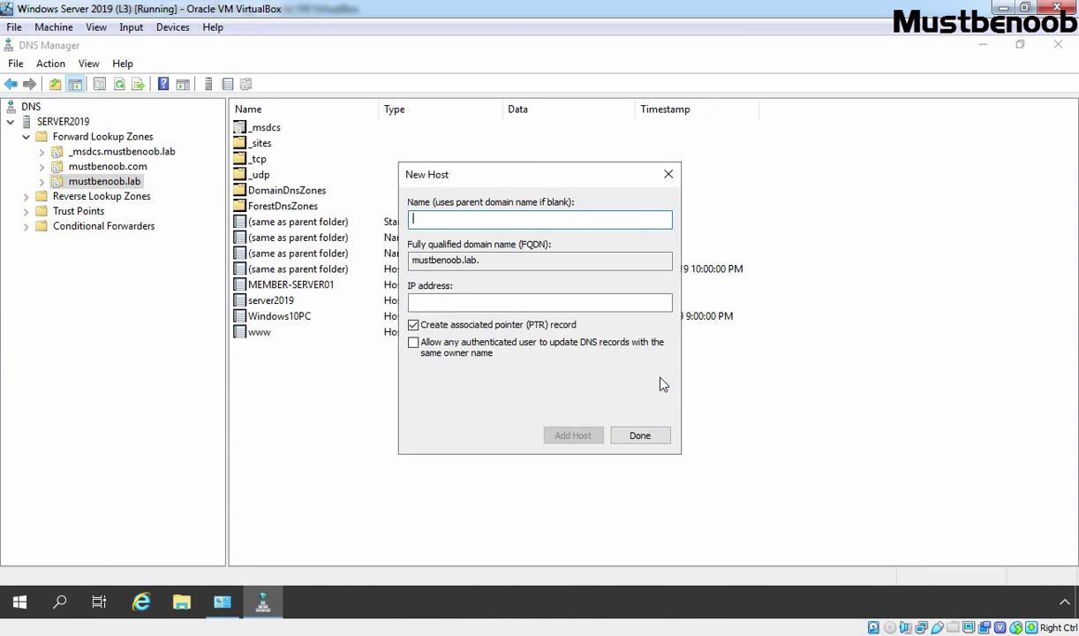
{"action": "left_click", "coordinate": [641, 437]}
Step: Refresh the primary zone to show the www record, then switch back to the member server VM
{"action": "right_click", "coordinate": [470, 403]}
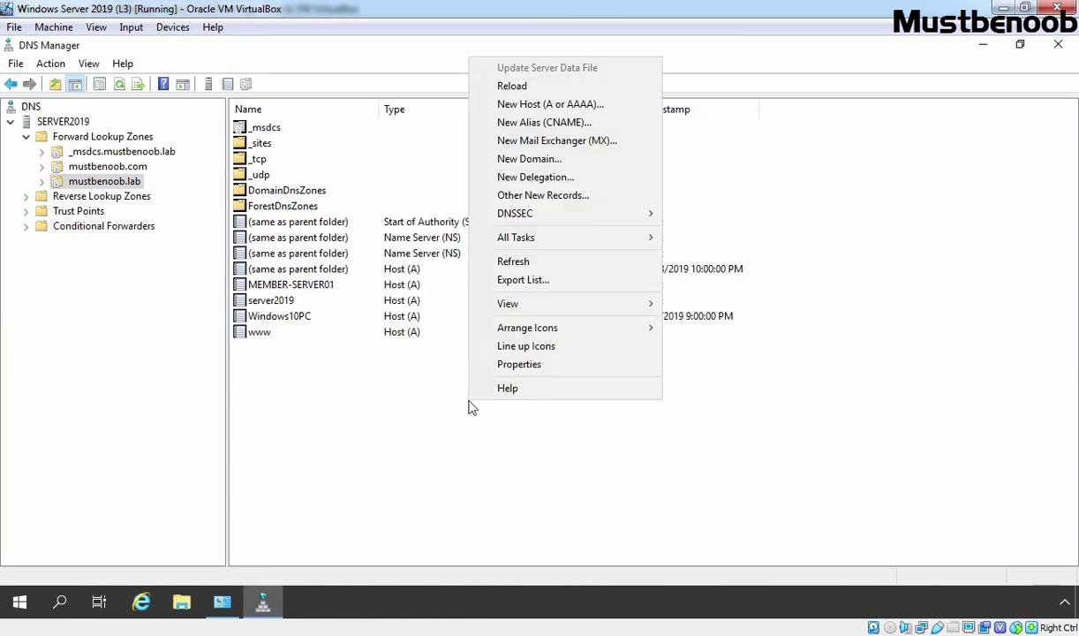
{"action": "left_click", "coordinate": [511, 262]}
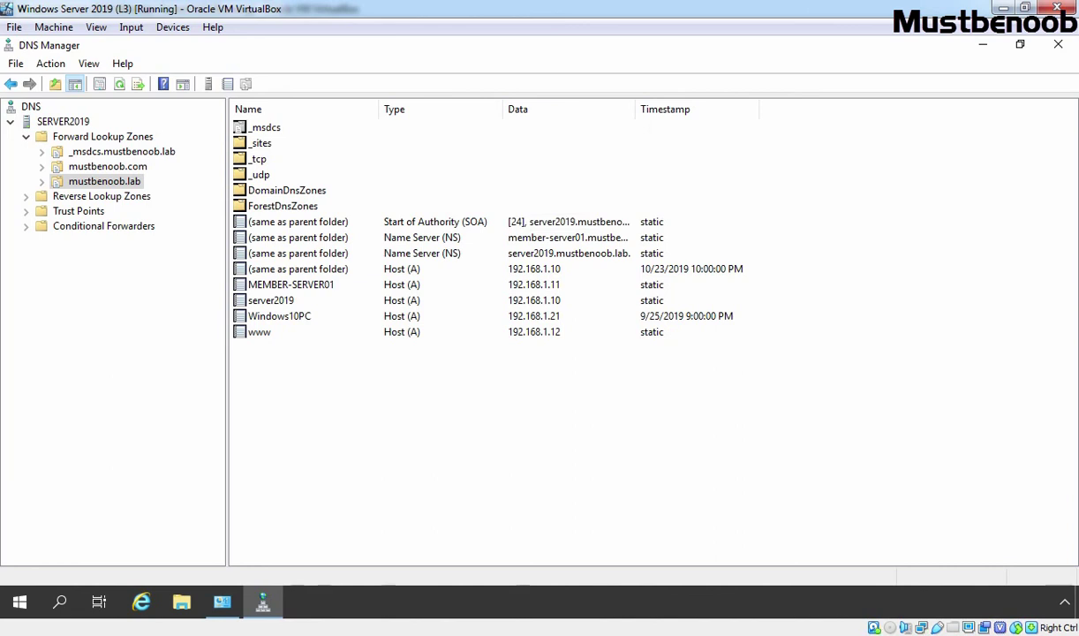
{"action": "key", "text": "alt+Tab"}
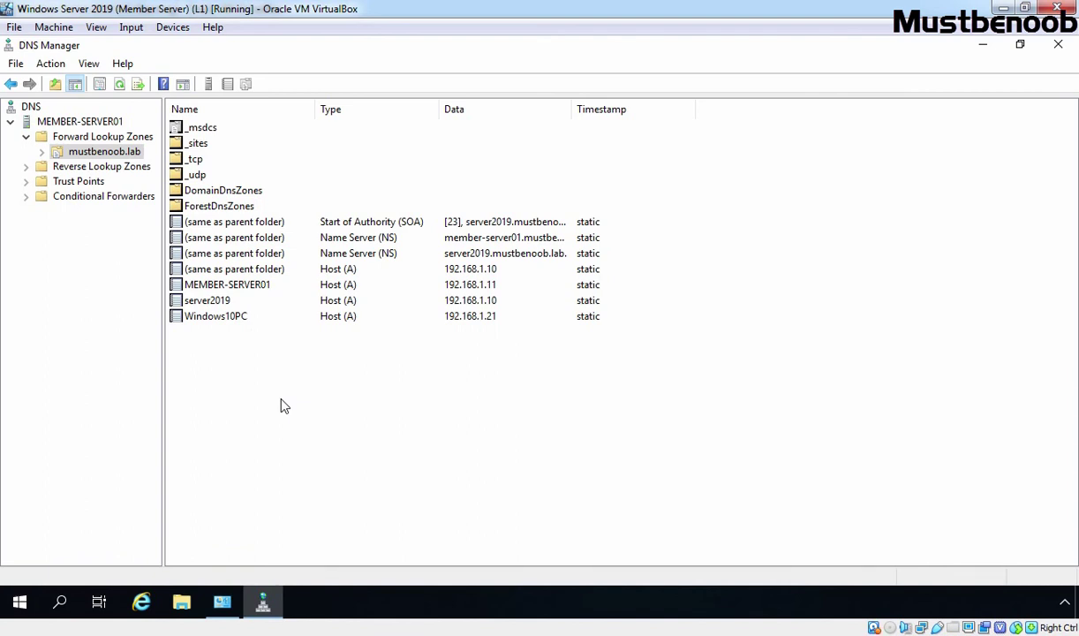
Step: Transfer mustbenoob.lab from the master on MEMBER-SERVER01 and refresh until www (192.168.1.12) appears at serial 24
{"action": "left_click", "coordinate": [121, 85]}
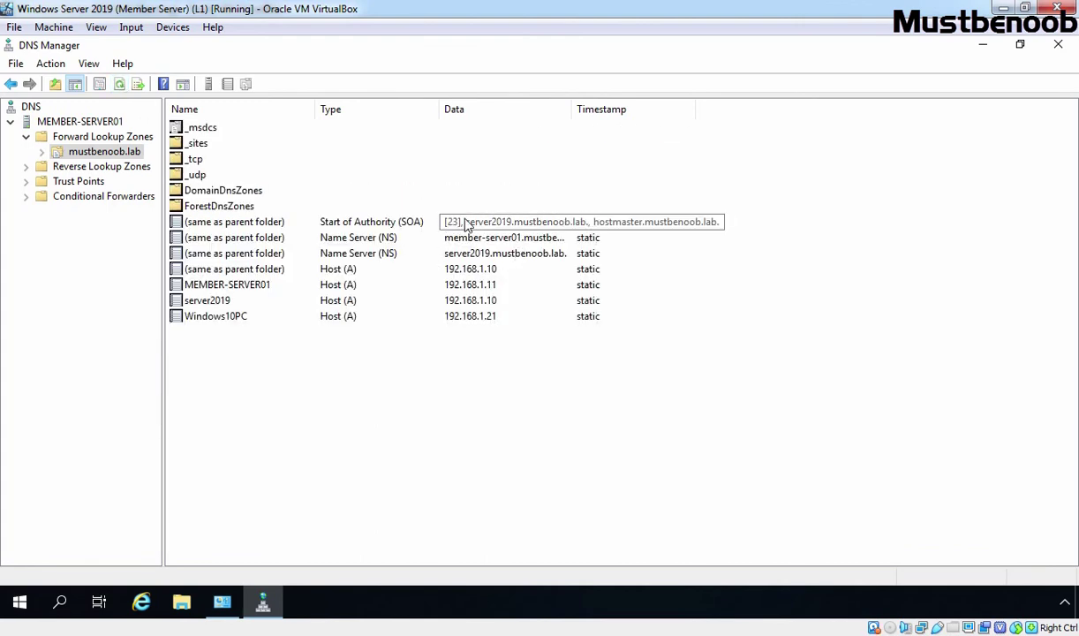
{"action": "left_click", "coordinate": [94, 155]}
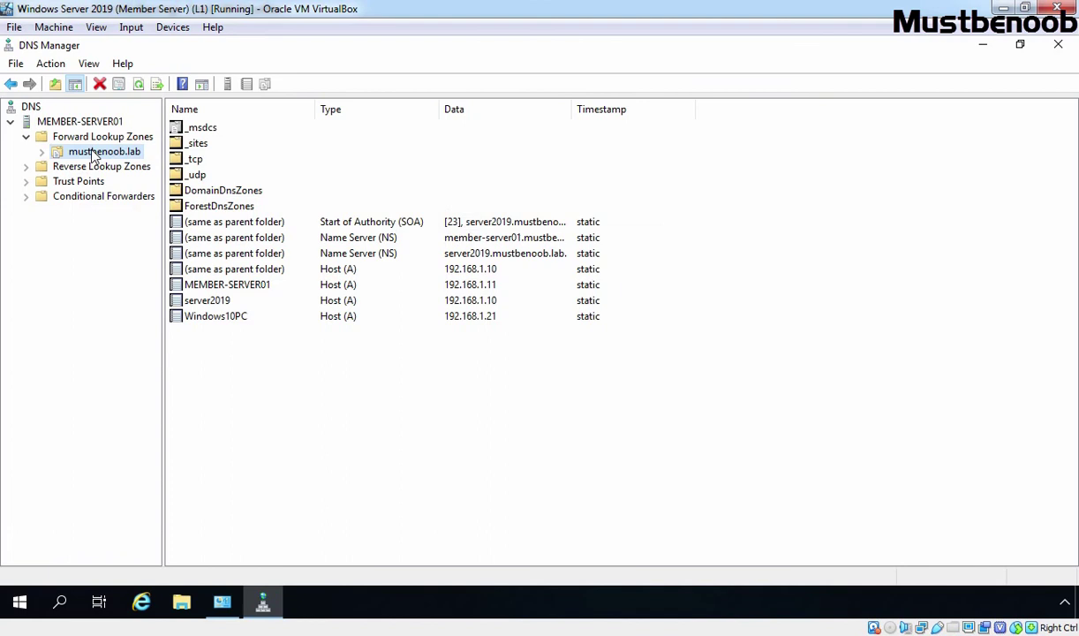
{"action": "right_click", "coordinate": [94, 155]}
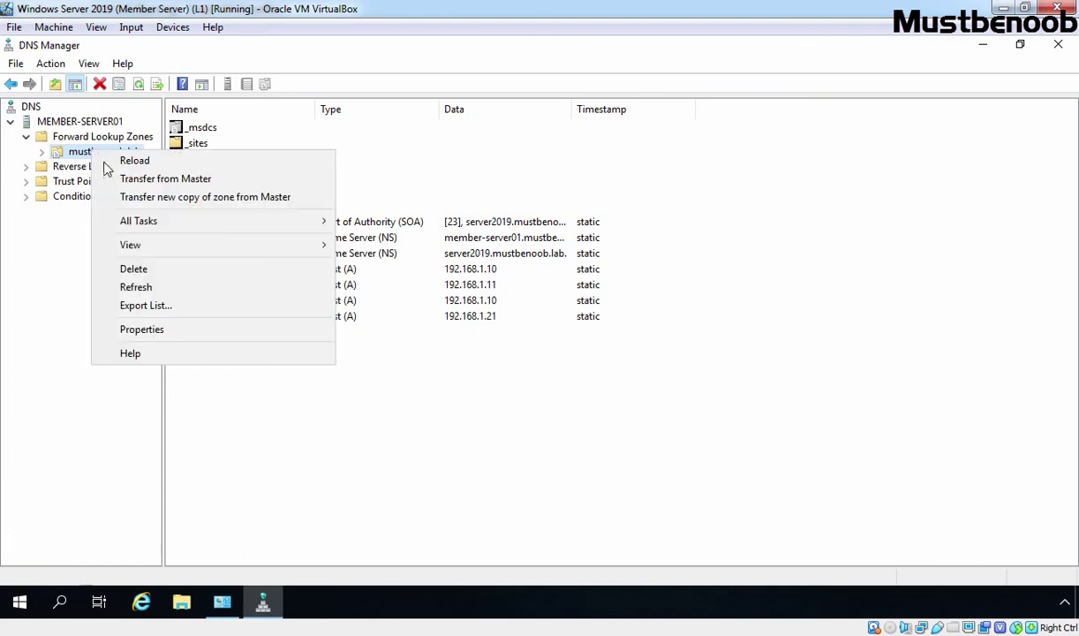
{"action": "left_click", "coordinate": [146, 180]}
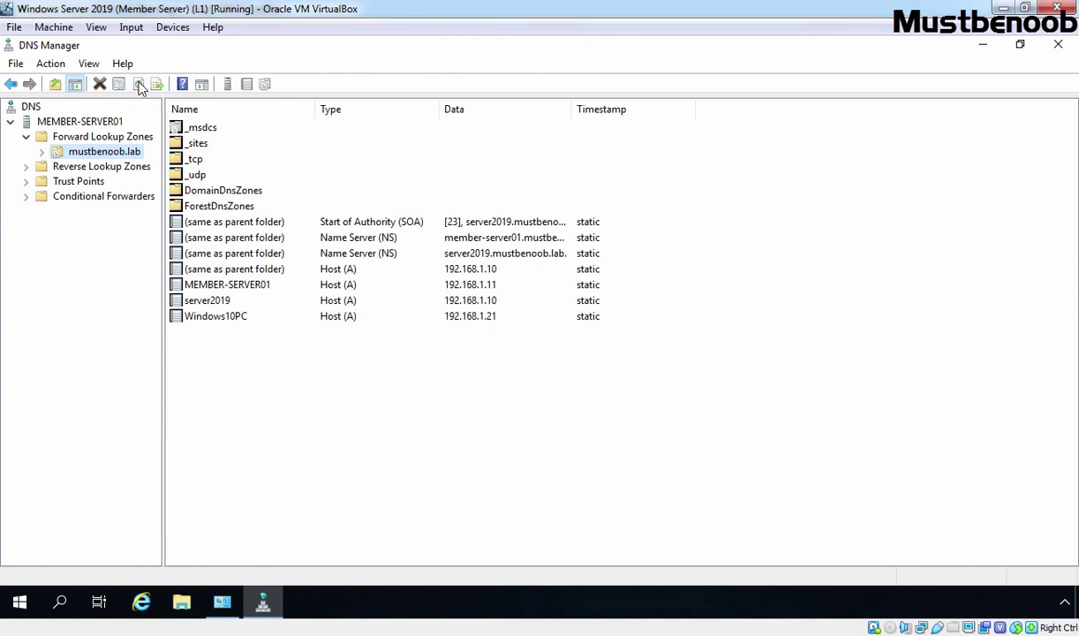
{"action": "left_click", "coordinate": [139, 88]}
{"action": "left_click", "coordinate": [104, 154]}
{"action": "left_click", "coordinate": [139, 85]}
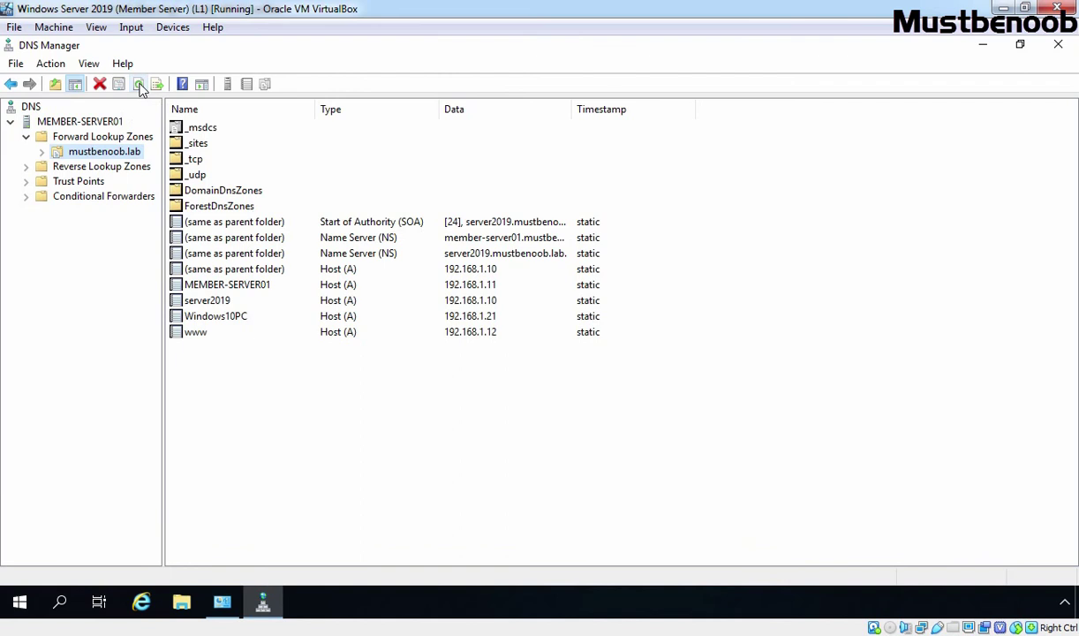
{"action": "left_click", "coordinate": [139, 86]}
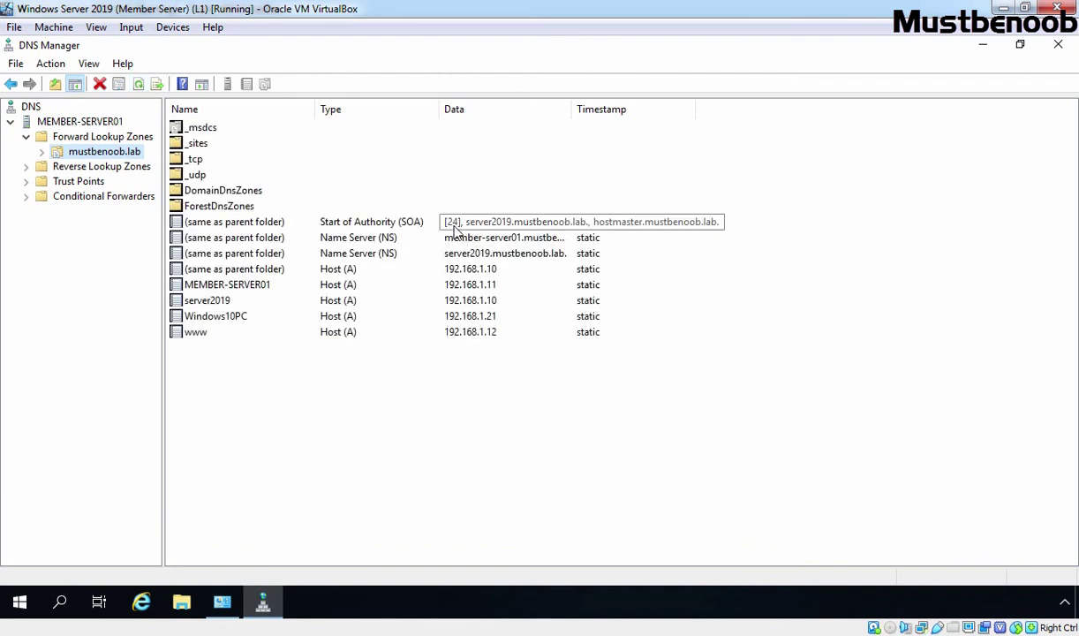